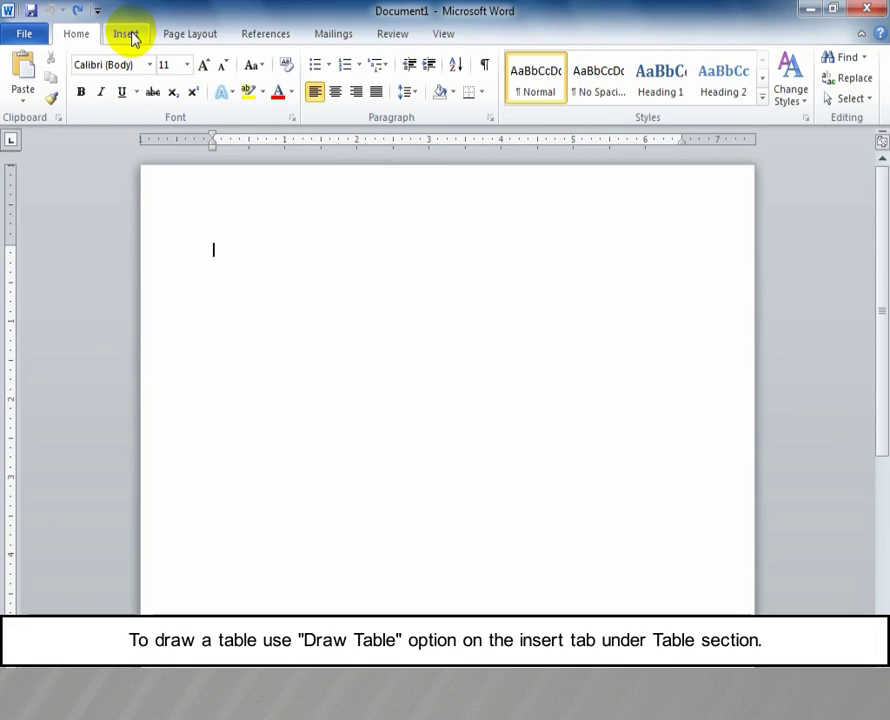
# Draw a freehand table outline about 5.4 inches wide and 2.5 inches high on the blank page.
pyautogui.click(127, 35)
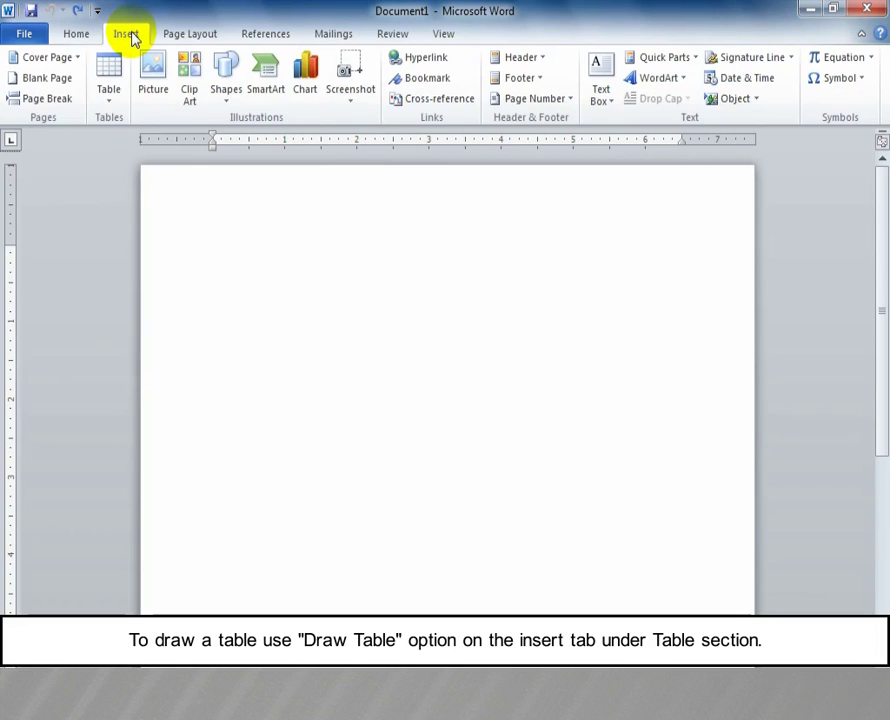
pyautogui.click(108, 80)
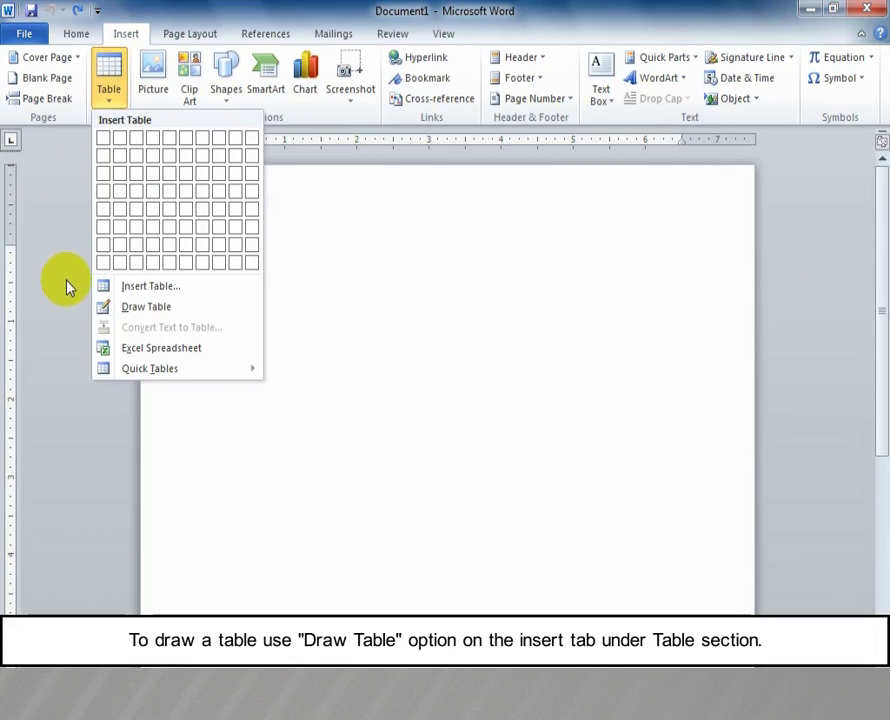
pyautogui.click(173, 304)
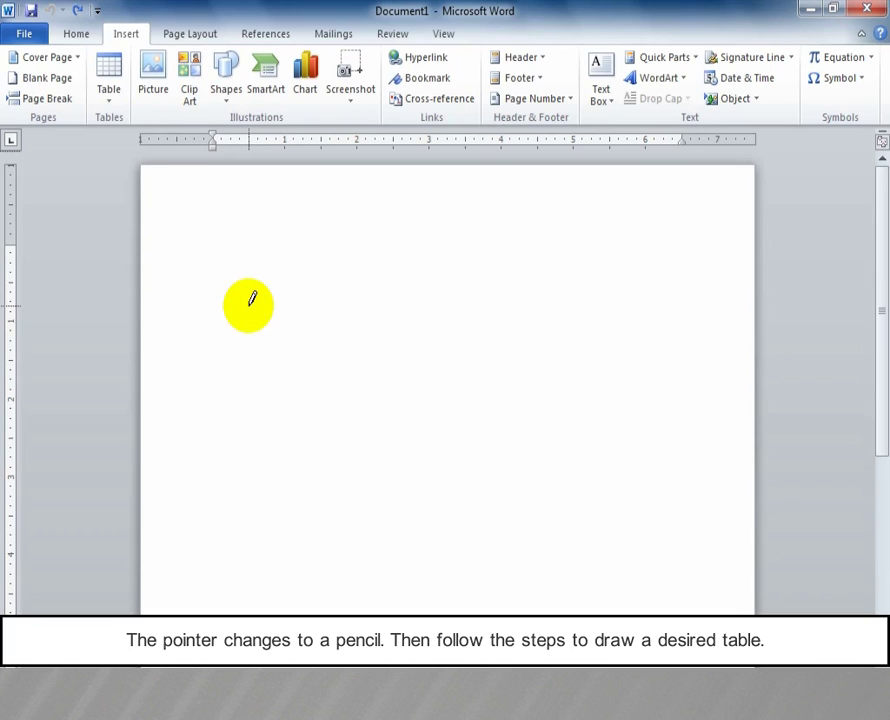
pyautogui.moveTo(249, 303)
pyautogui.mouseDown()
pyautogui.moveTo(281, 361)
pyautogui.moveTo(338, 402)
pyautogui.moveTo(453, 451)
pyautogui.moveTo(642, 500)
pyautogui.mouseUp()
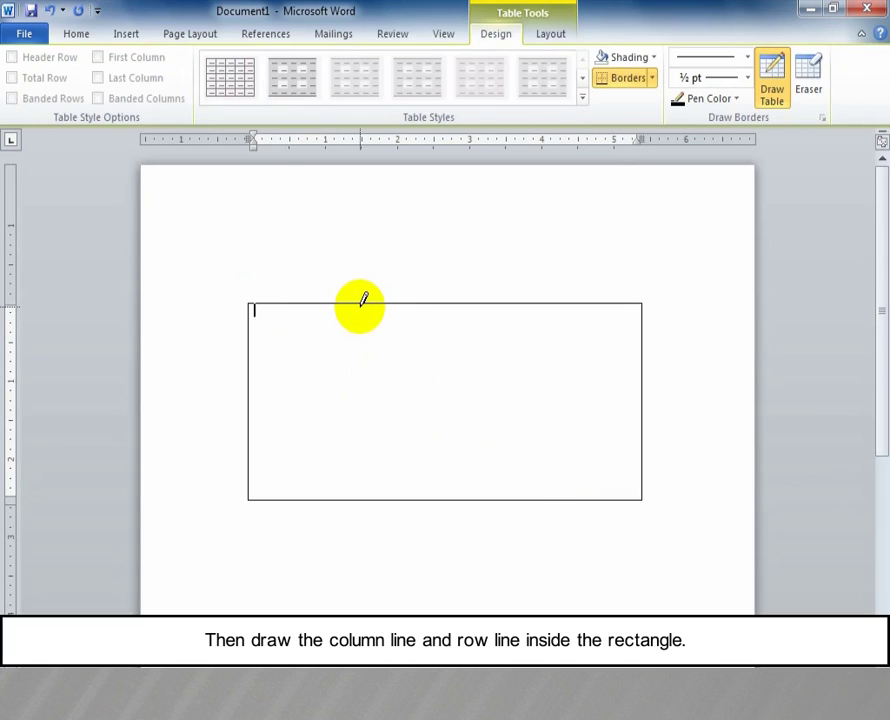
# Draw two vertical column lines and two horizontal row lines inside the outline to make a 3x3 table.
pyautogui.moveTo(364, 303); pyautogui.dragTo(367, 455)
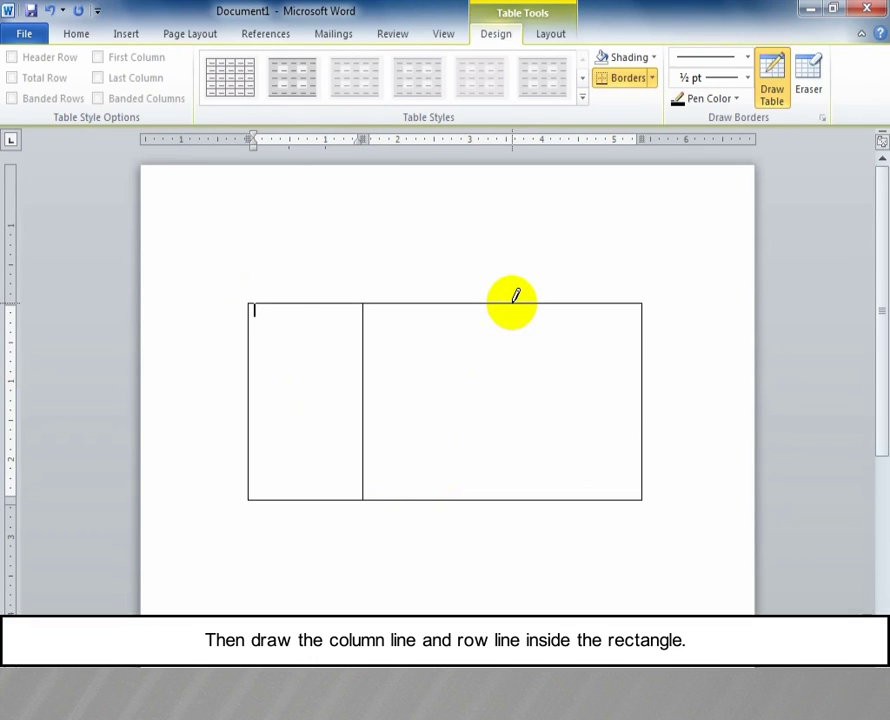
pyautogui.moveTo(513, 303); pyautogui.dragTo(505, 436)
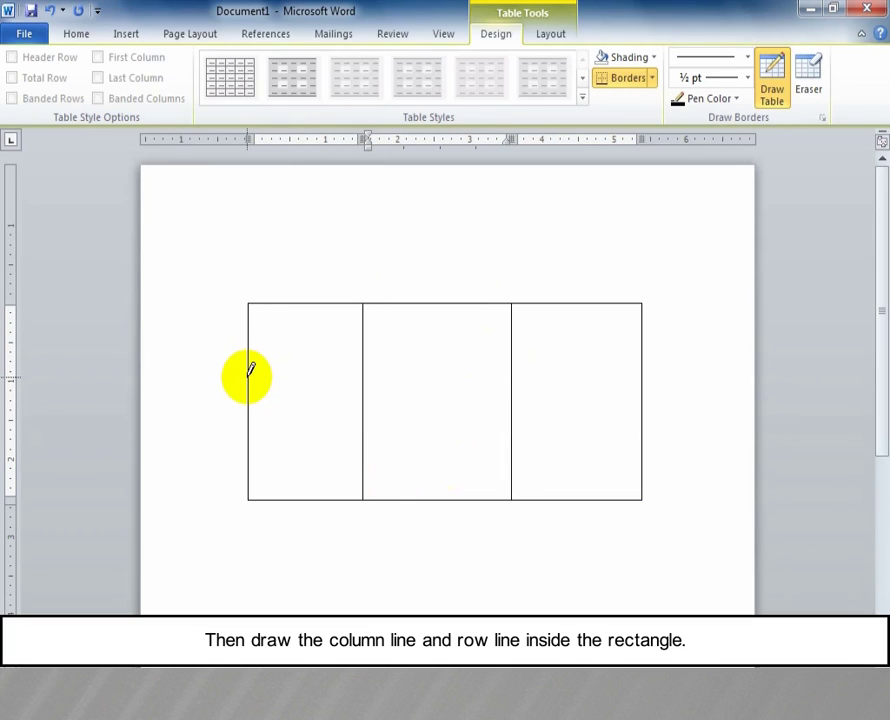
pyautogui.moveTo(250, 374); pyautogui.dragTo(600, 368)
pyautogui.moveTo(250, 441)
pyautogui.mouseDown()
pyautogui.moveTo(596, 413)
pyautogui.moveTo(658, 421)
pyautogui.mouseUp()
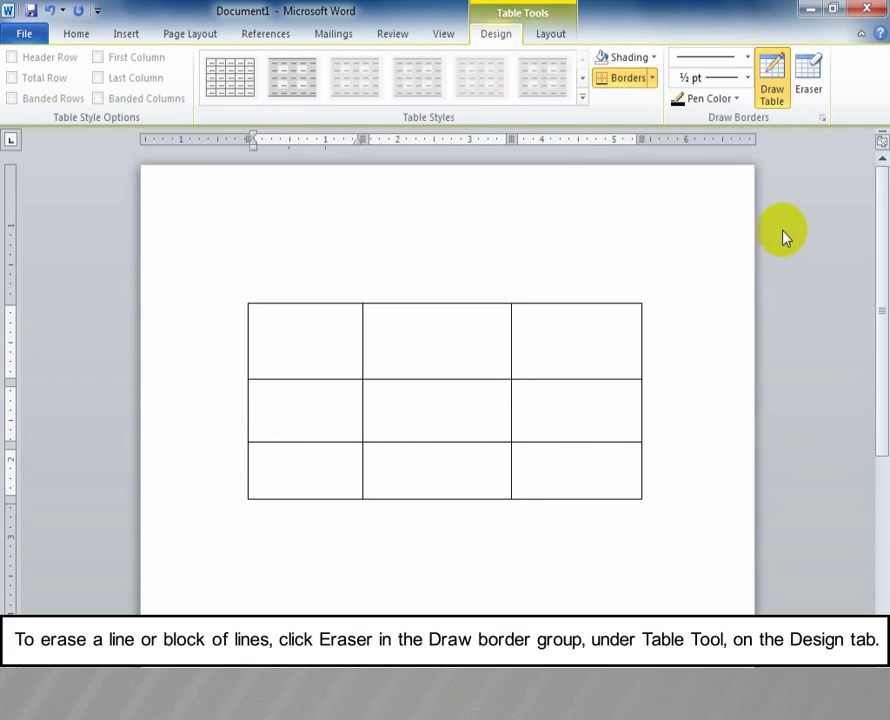
# Erase the two vertical lines in the top row of the drawn table with the table Eraser.
pyautogui.click(810, 75)
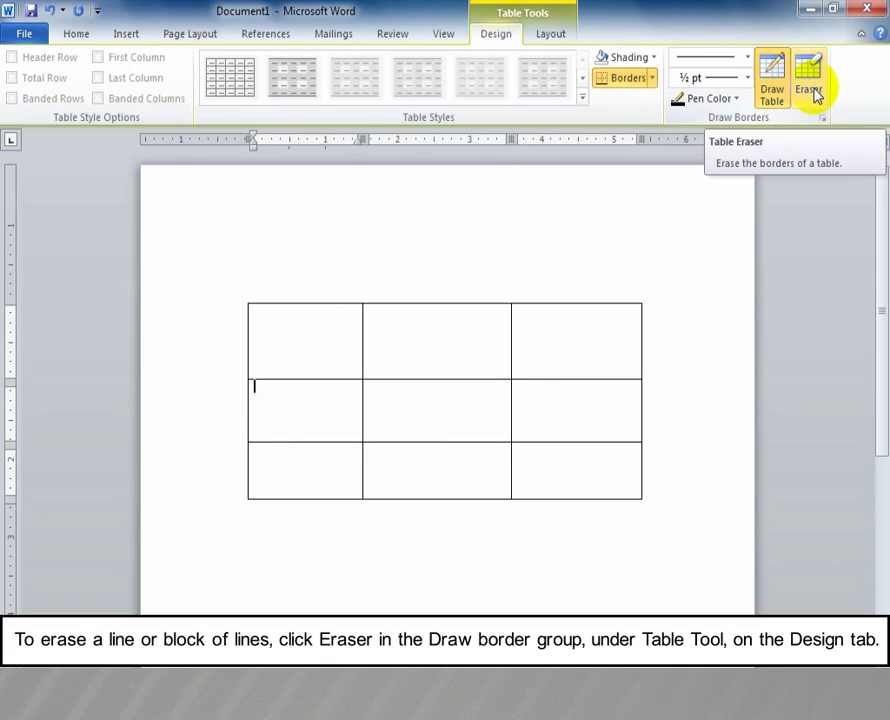
pyautogui.click(812, 90)
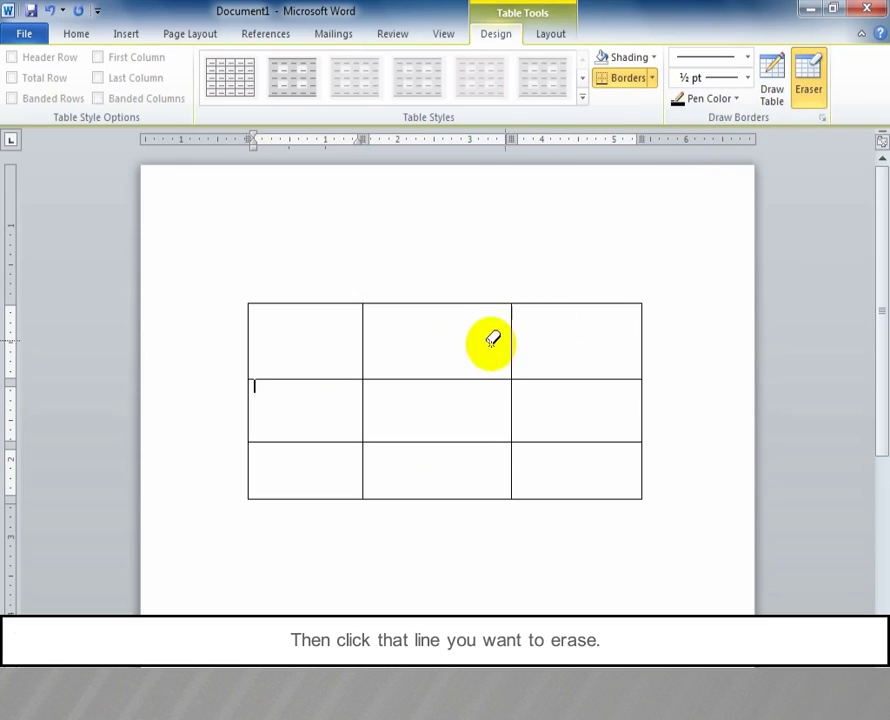
pyautogui.click(362, 344)
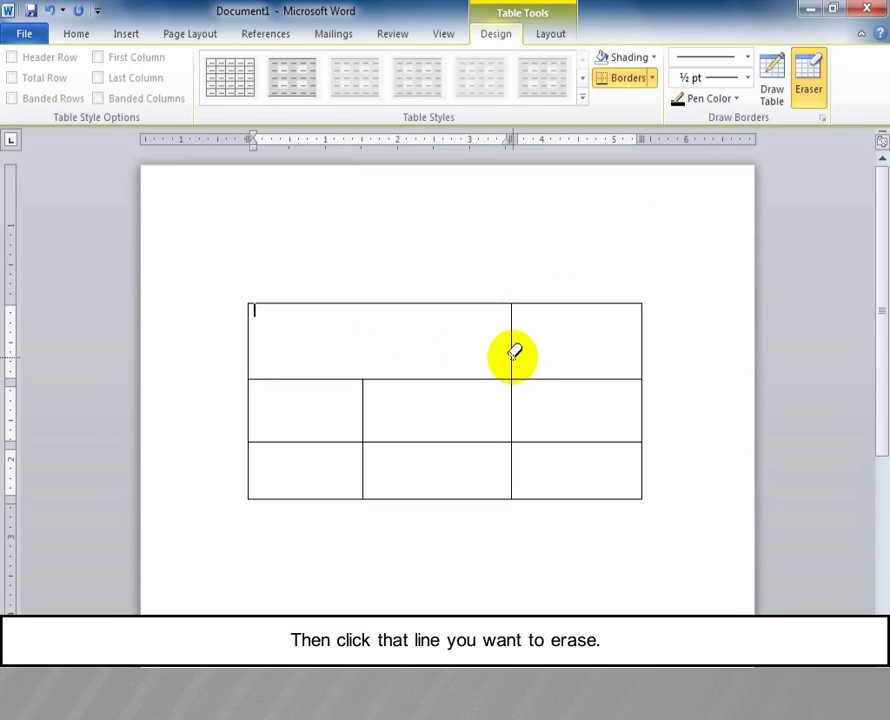
pyautogui.click(512, 355)
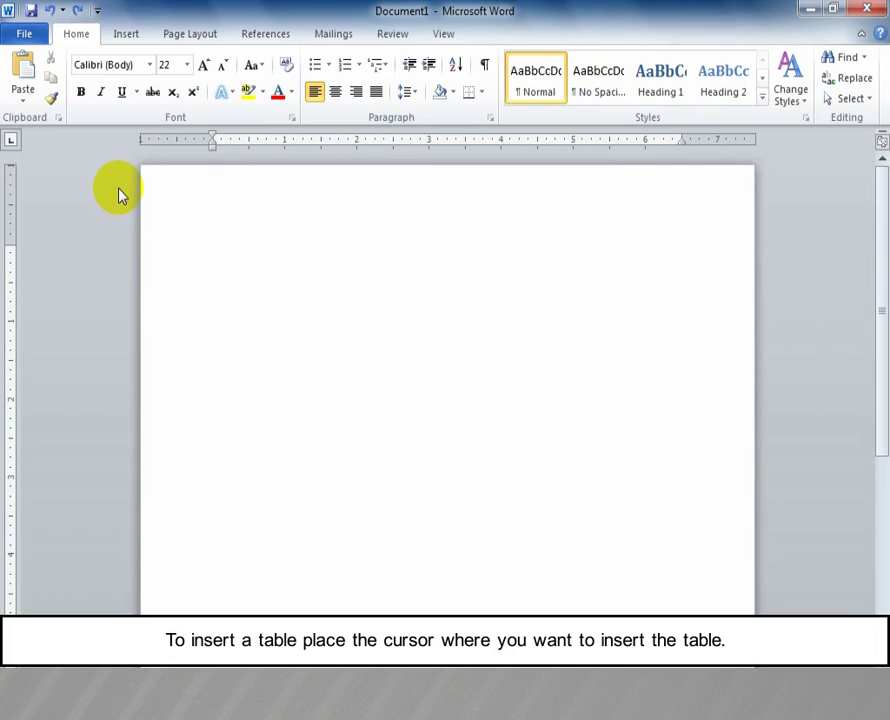
# Insert a table with 2 columns and 5 rows through the Insert Table dialog.
pyautogui.click(137, 36)
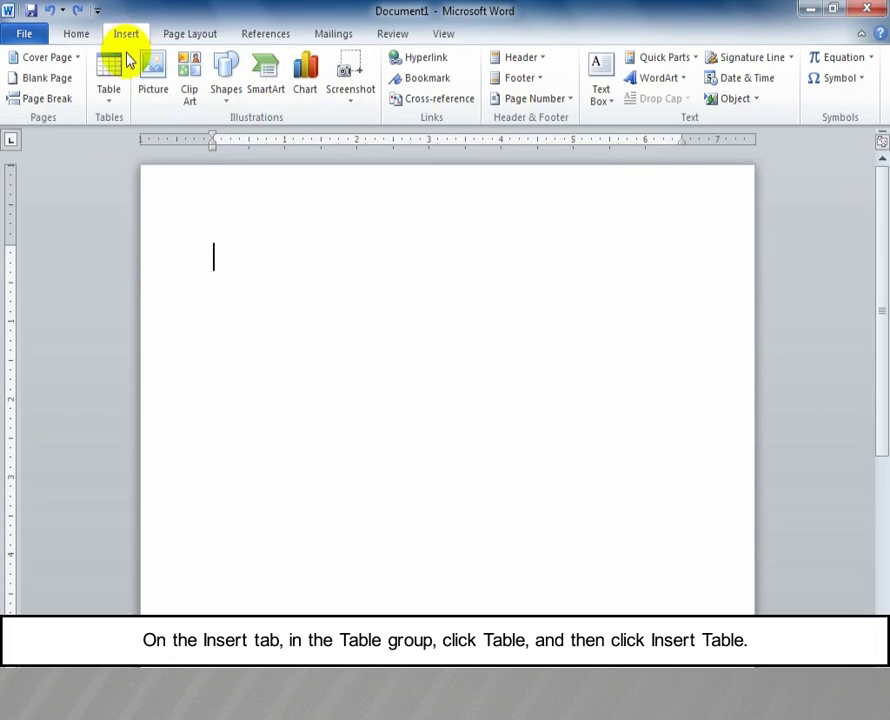
pyautogui.click(112, 100)
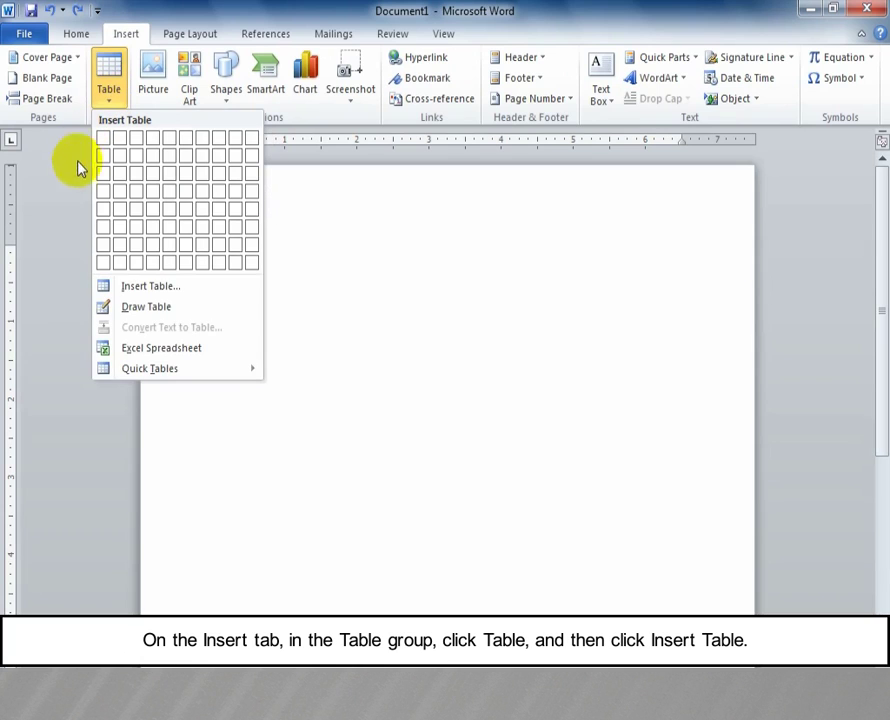
pyautogui.click(198, 292)
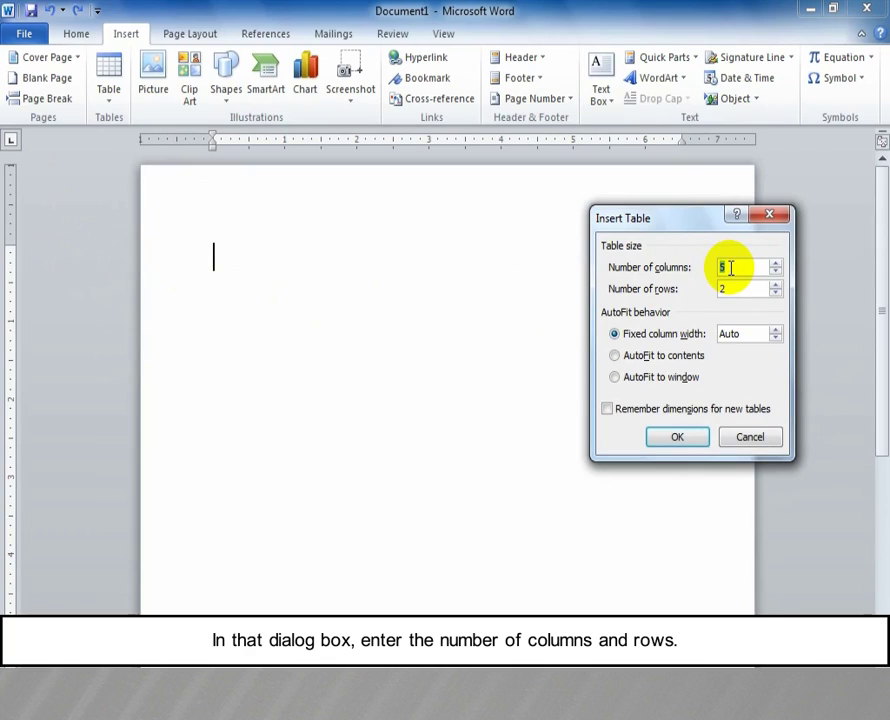
pyautogui.write('2')
pyautogui.doubleClick(722, 290)
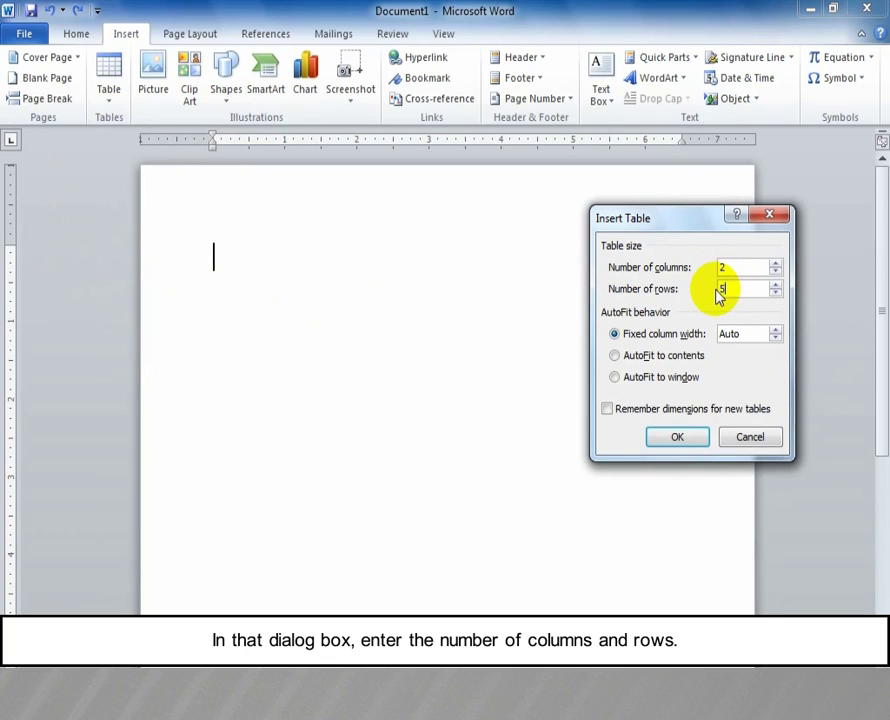
pyautogui.write('5')
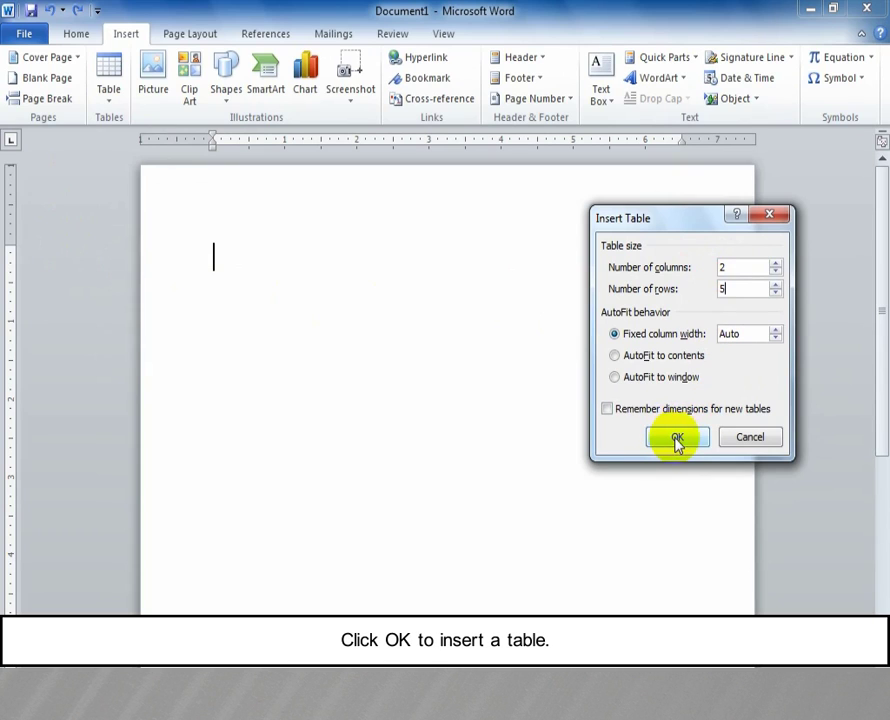
pyautogui.click(688, 443)
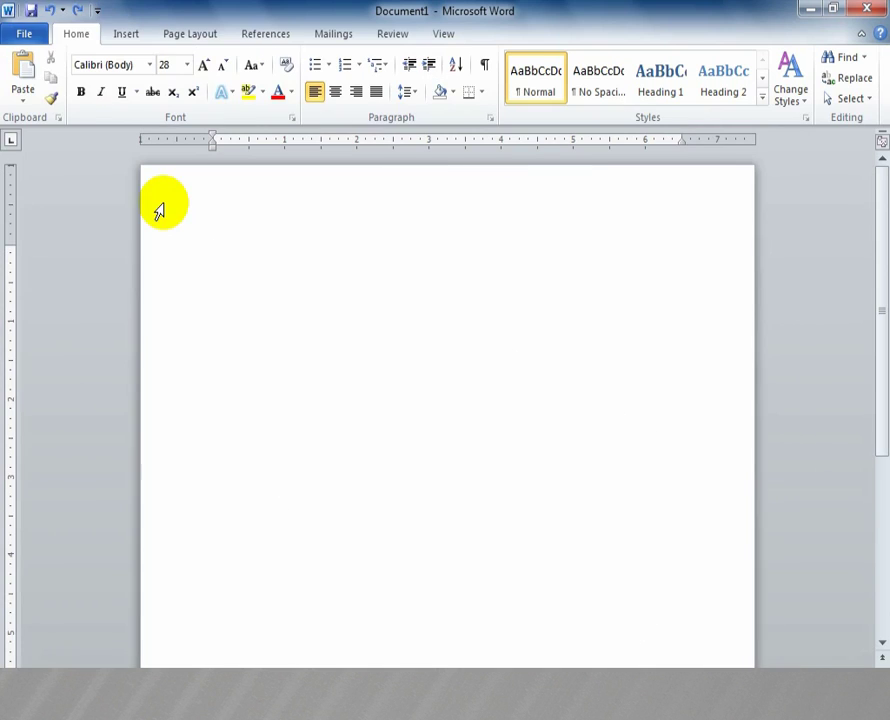
# Insert a 3x3 table in the blank document using the table size grid.
pyautogui.click(128, 35)
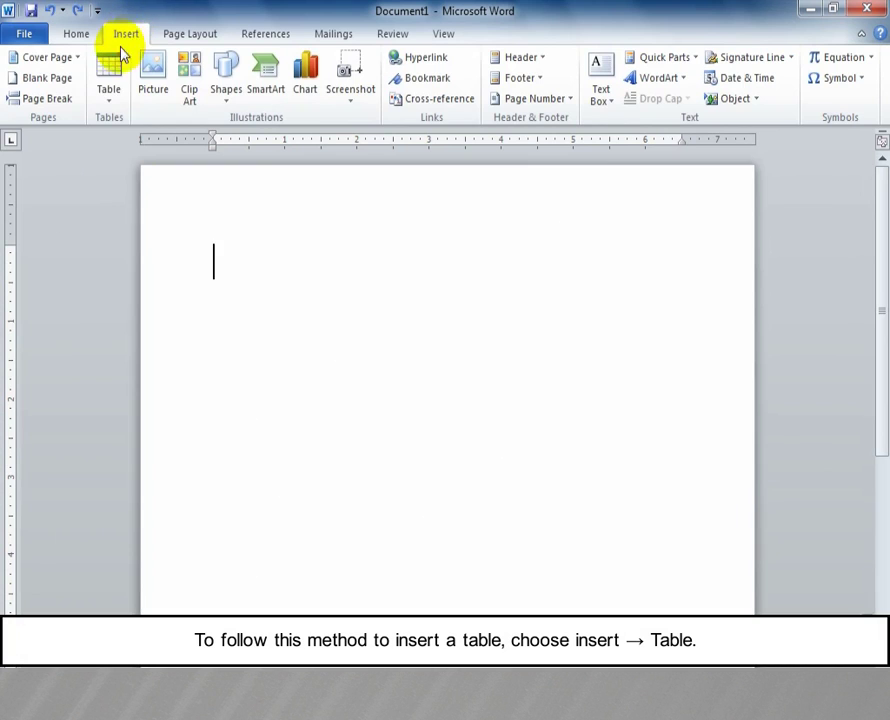
pyautogui.click(108, 98)
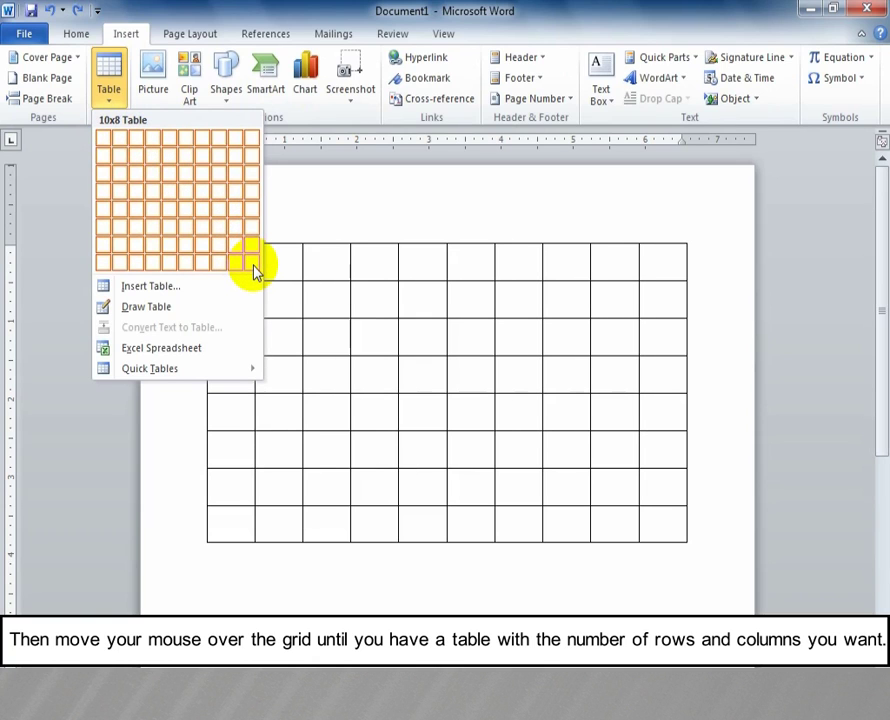
pyautogui.click(137, 175)
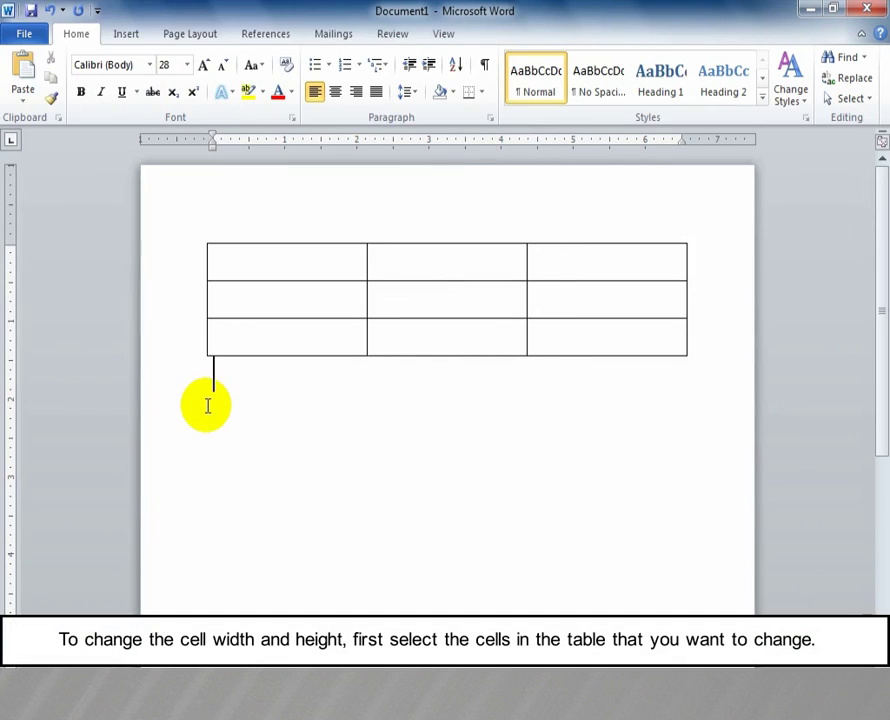
# Open the cell margin options for the 3x3 table and set the default top margin to 0.15".
pyautogui.click(217, 264)
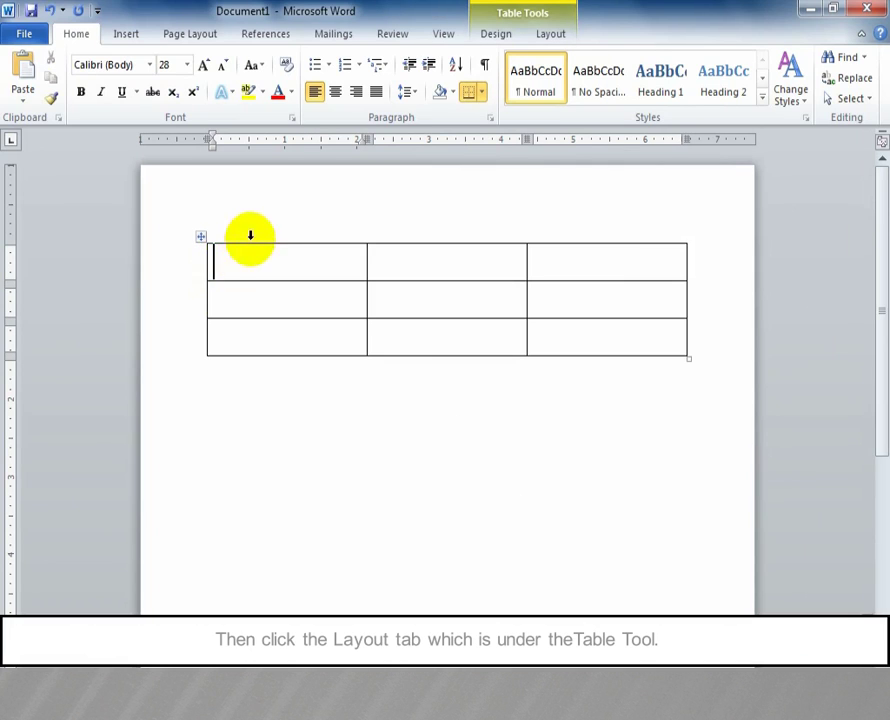
pyautogui.click(563, 35)
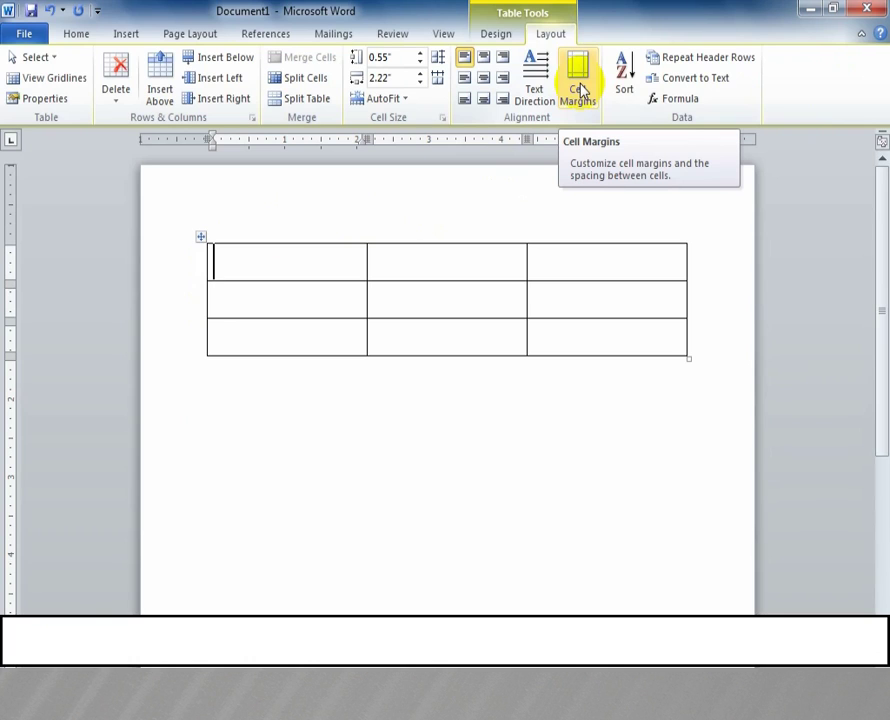
pyautogui.click(578, 88)
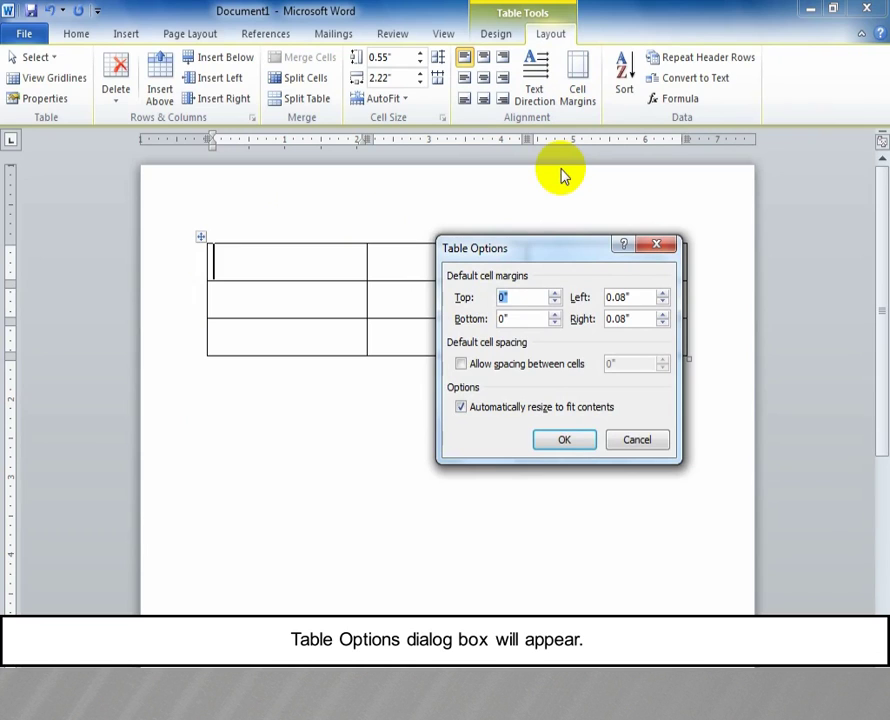
pyautogui.click(556, 295)
pyautogui.click(556, 295)
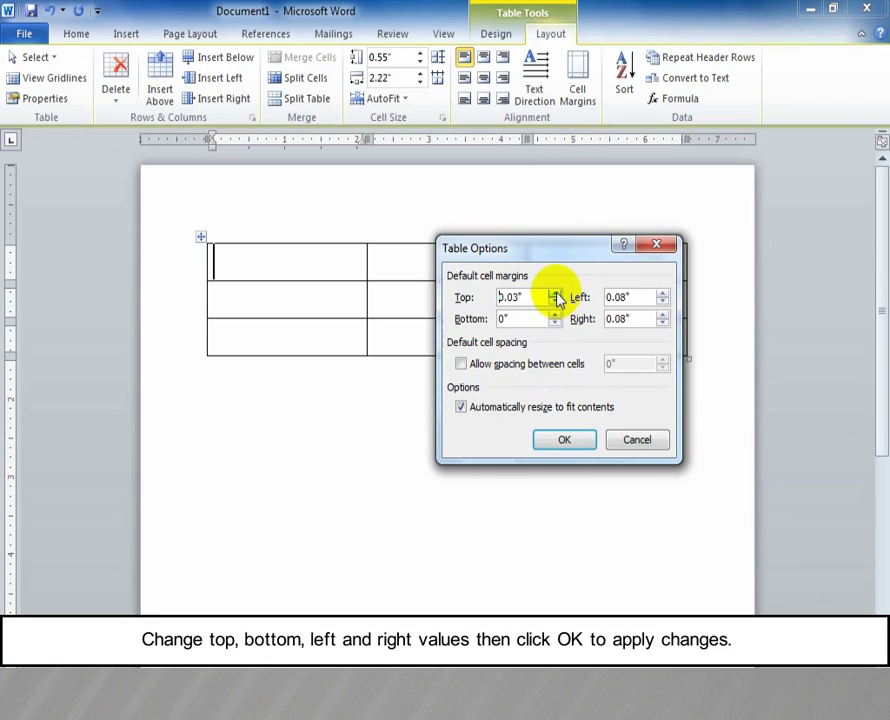
pyautogui.click(556, 295)
pyautogui.click(556, 295)
pyautogui.click(556, 295)
pyautogui.click(556, 294)
pyautogui.click(556, 294)
pyautogui.click(556, 294)
pyautogui.click(556, 295)
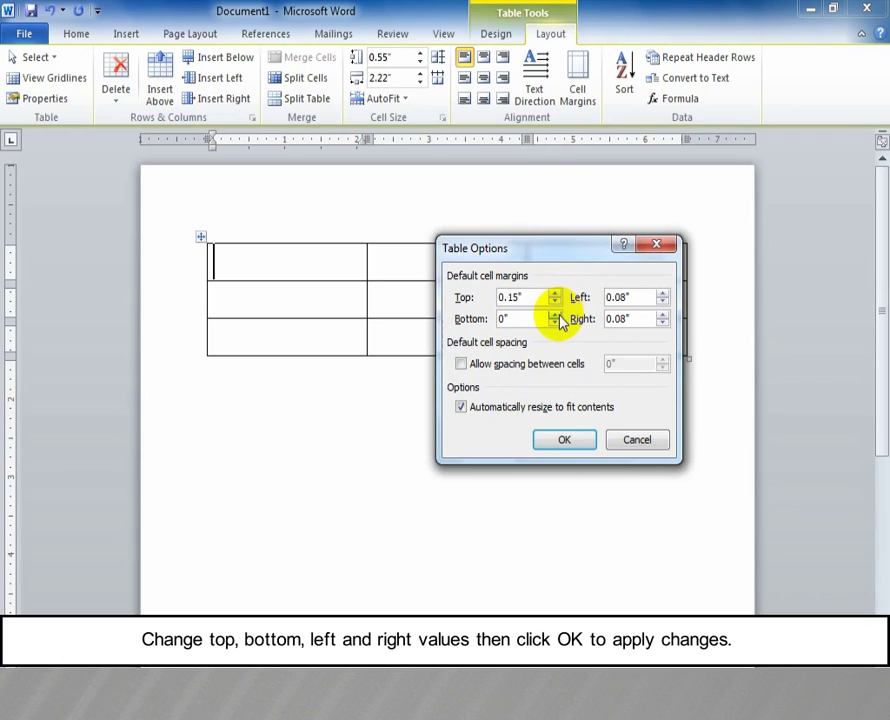
# Set the default bottom cell margin to 0.17".
pyautogui.click(556, 316)
pyautogui.click(556, 316)
pyautogui.click(556, 316)
pyautogui.click(556, 316)
pyautogui.click(556, 316)
pyautogui.click(556, 316)
pyautogui.click(556, 316)
pyautogui.click(556, 316)
pyautogui.click(556, 316)
pyautogui.click(556, 316)
pyautogui.click(556, 316)
pyautogui.click(556, 316)
pyautogui.click(556, 316)
# Set the default left cell margin to 0.17" and the right one to 0.19", and apply the margins.
pyautogui.click(662, 294)
pyautogui.click(662, 294)
pyautogui.click(662, 294)
pyautogui.click(662, 294)
pyautogui.click(662, 294)
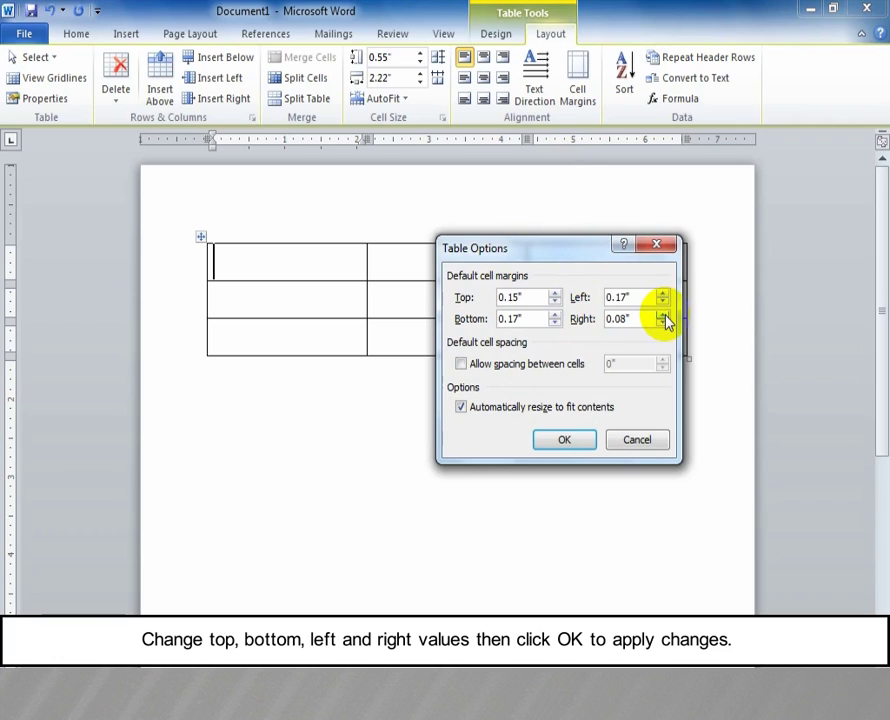
pyautogui.click(663, 315)
pyautogui.click(663, 315)
pyautogui.click(663, 315)
pyautogui.click(663, 315)
pyautogui.click(663, 315)
pyautogui.click(663, 315)
pyautogui.click(663, 315)
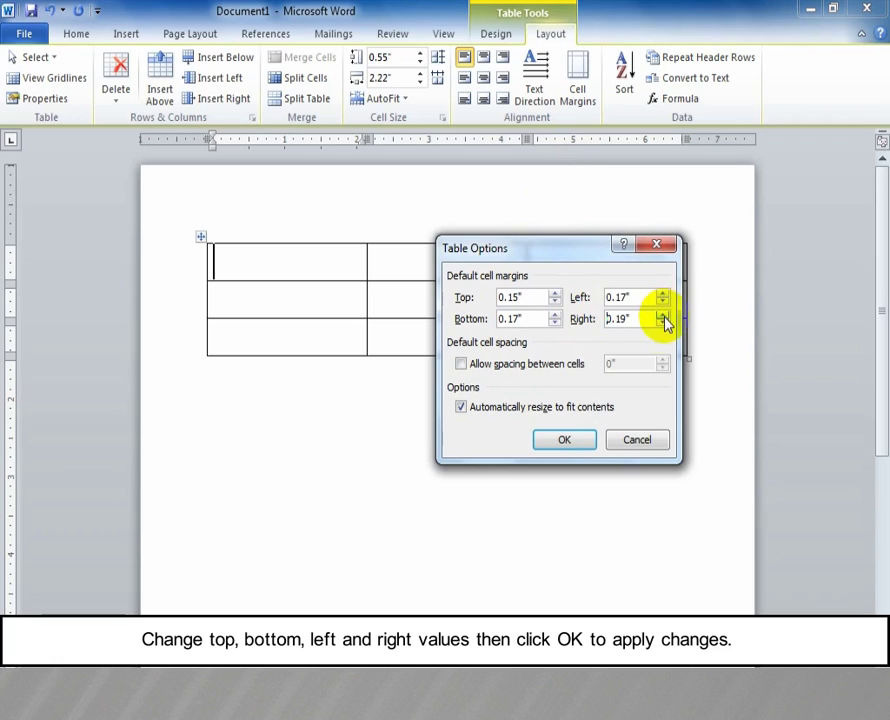
pyautogui.click(578, 442)
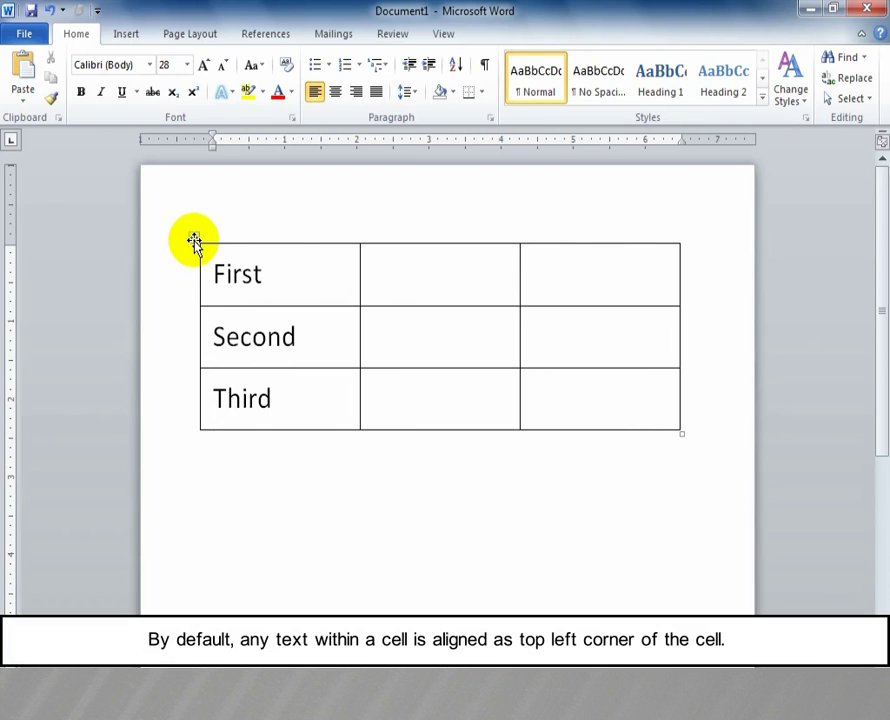
# Select the whole table and align its cell text to the top left, top center and top right in turn.
pyautogui.click(194, 241)
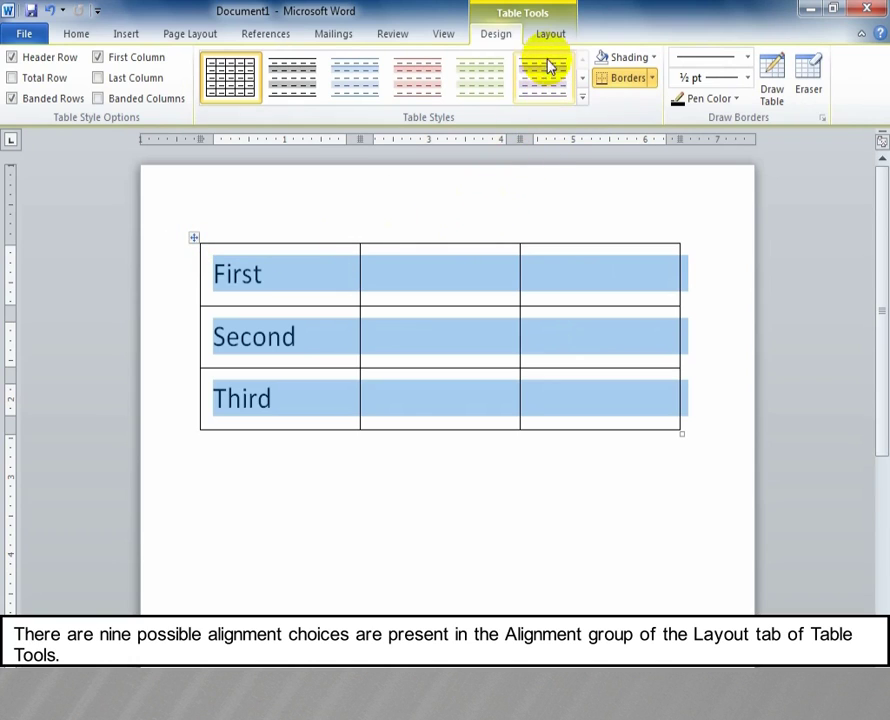
pyautogui.click(564, 35)
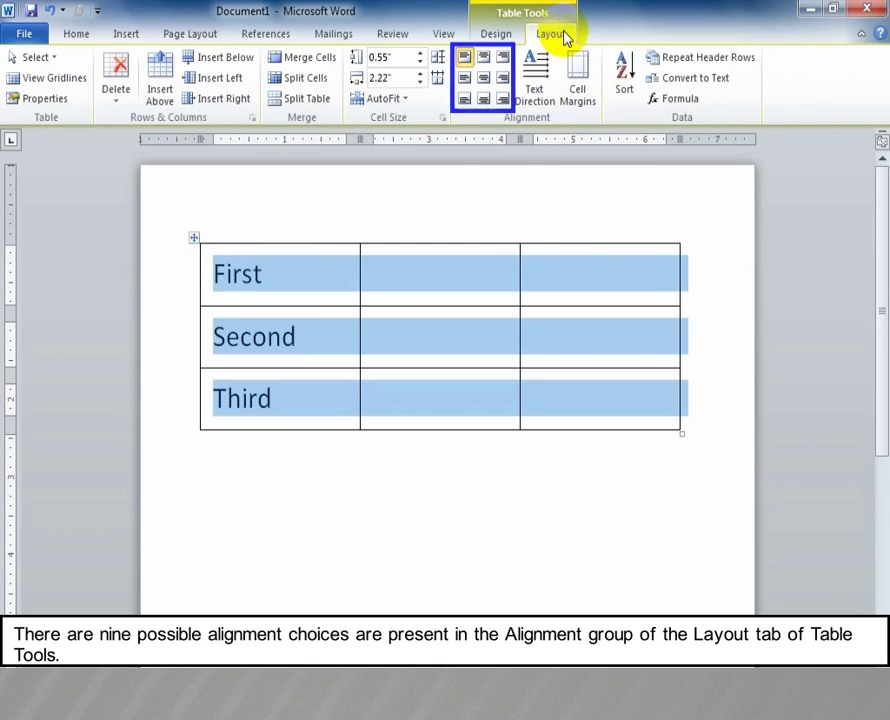
pyautogui.click(463, 58)
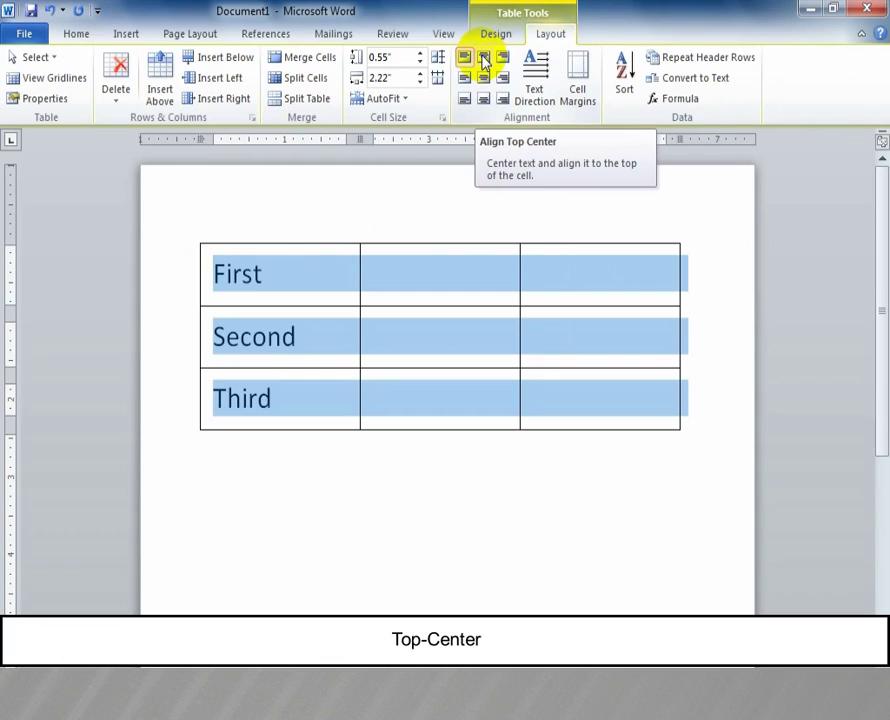
pyautogui.click(483, 60)
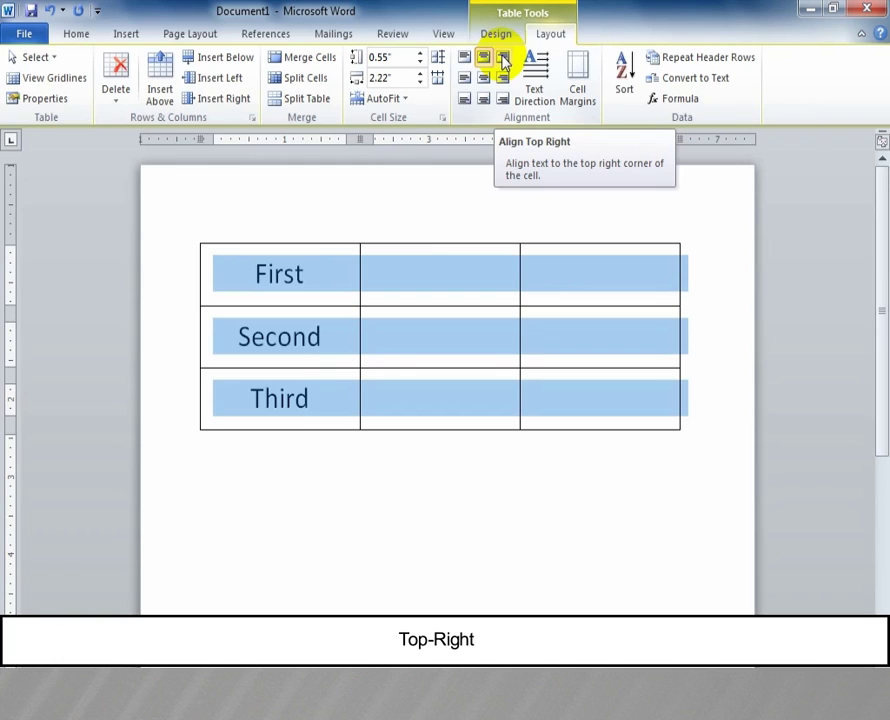
pyautogui.click(503, 60)
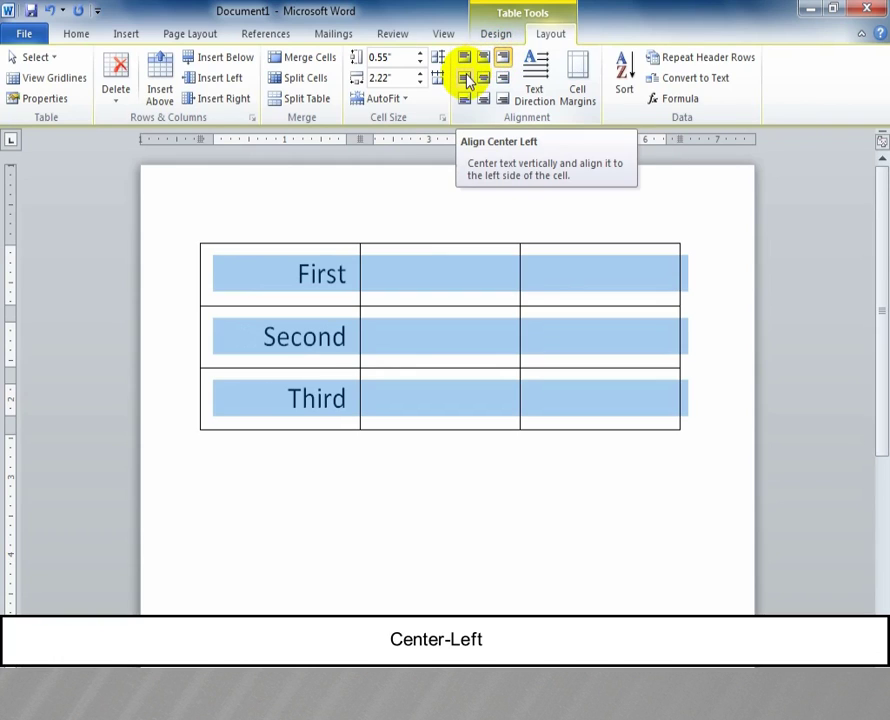
# Align the selected cells' text center left, center, center right, bottom left and finally bottom center.
pyautogui.click(467, 79)
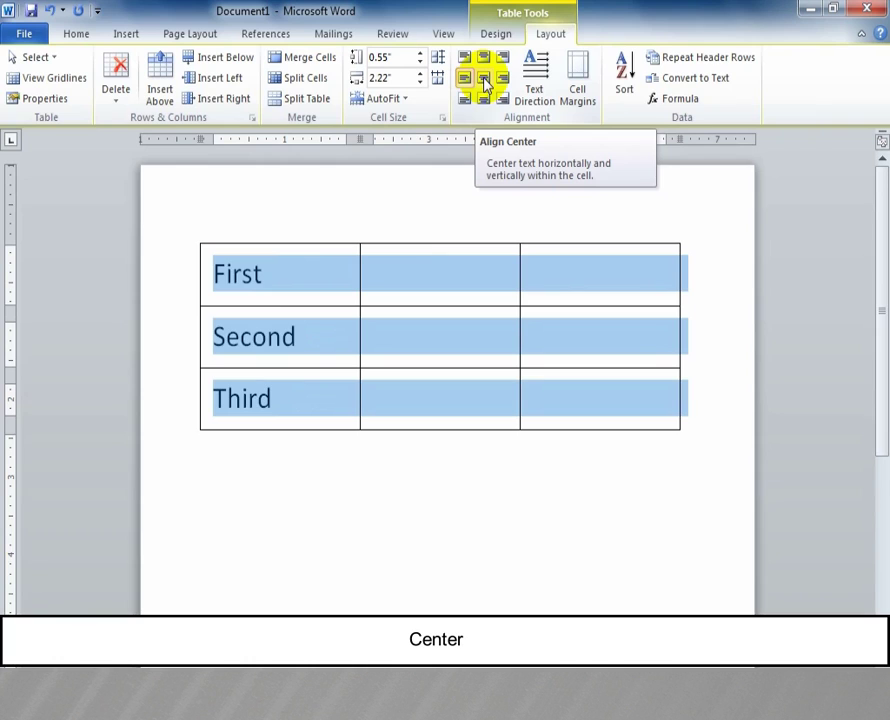
pyautogui.click(485, 82)
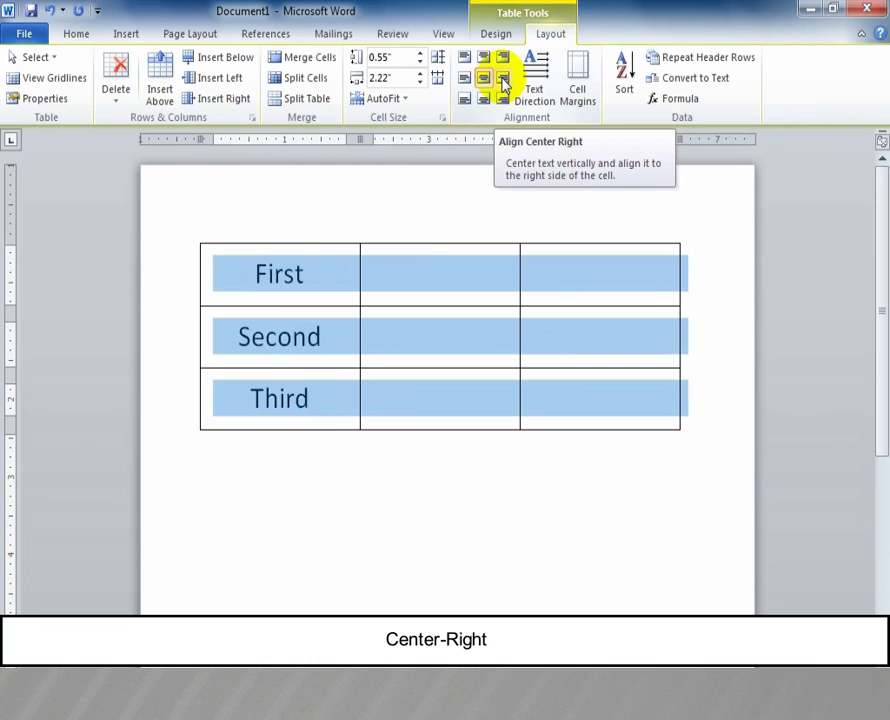
pyautogui.click(503, 82)
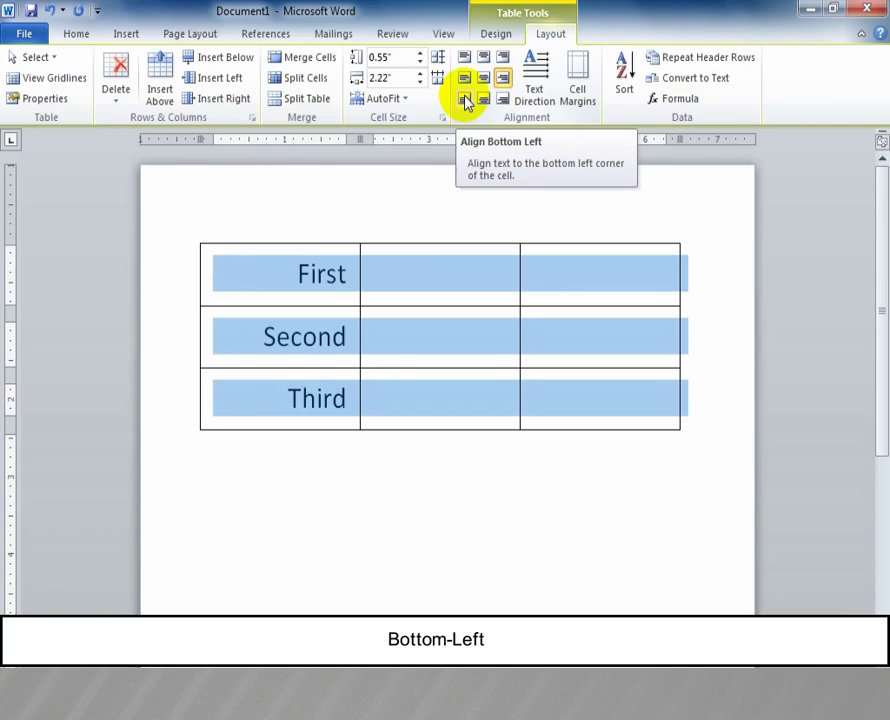
pyautogui.click(465, 99)
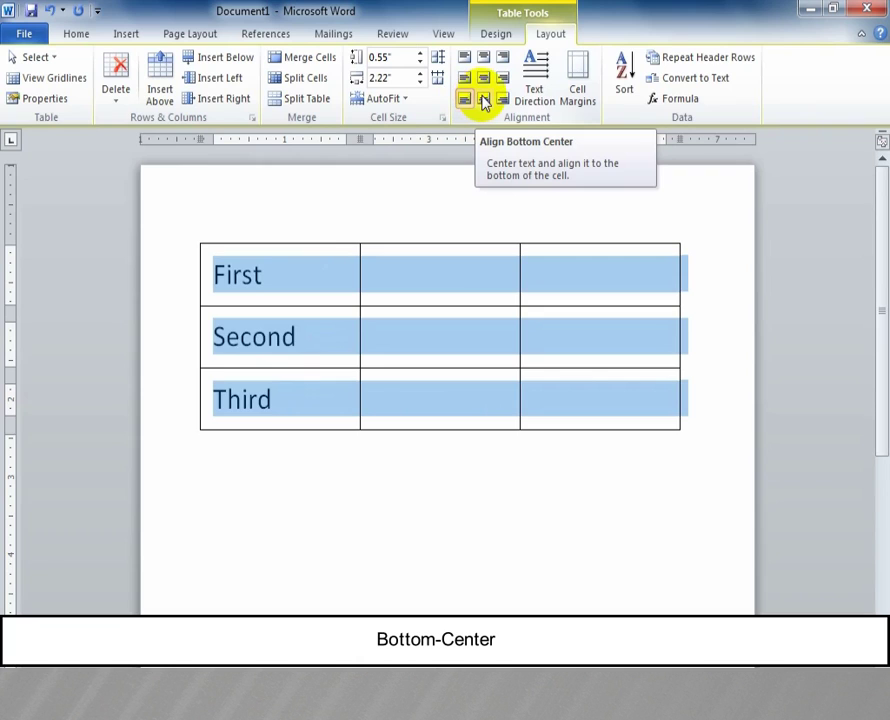
pyautogui.click(484, 100)
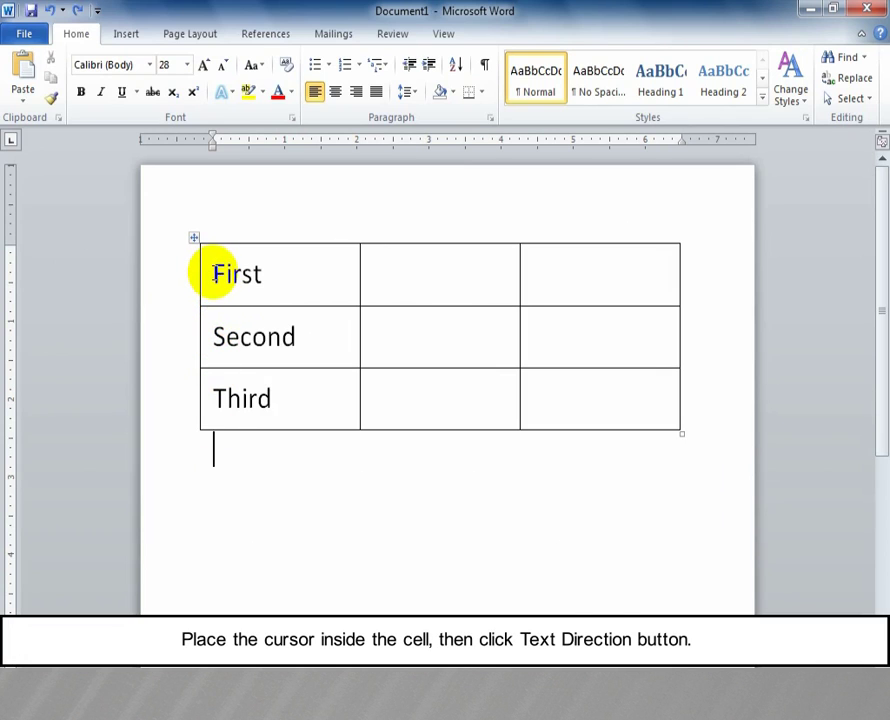
# Change the text direction of the "First" cell three times in a row, cycling through top-to-bottom and bottom-to-top orientations.
pyautogui.click(212, 273)
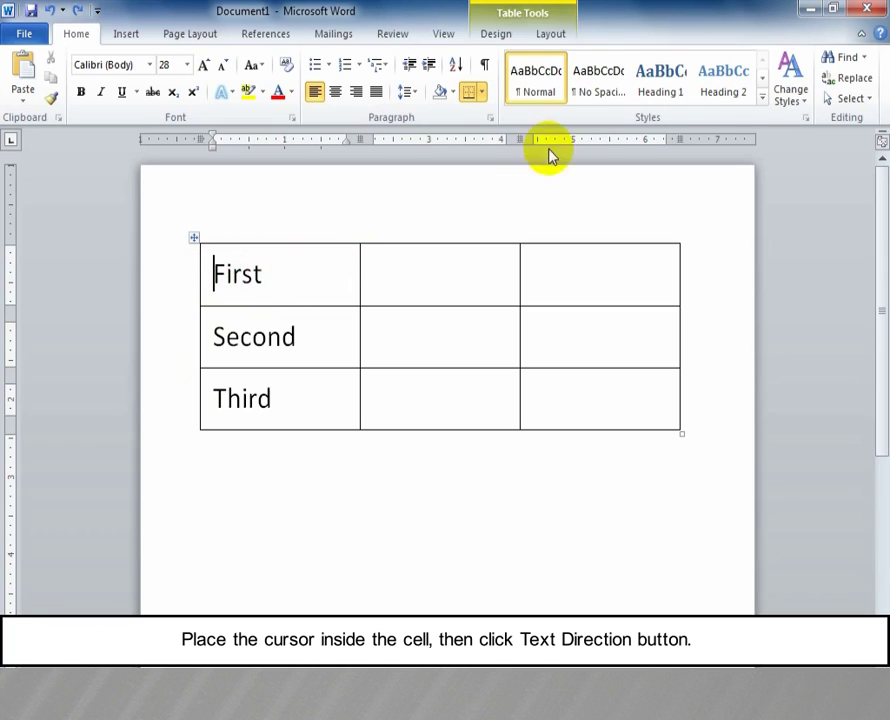
pyautogui.click(551, 34)
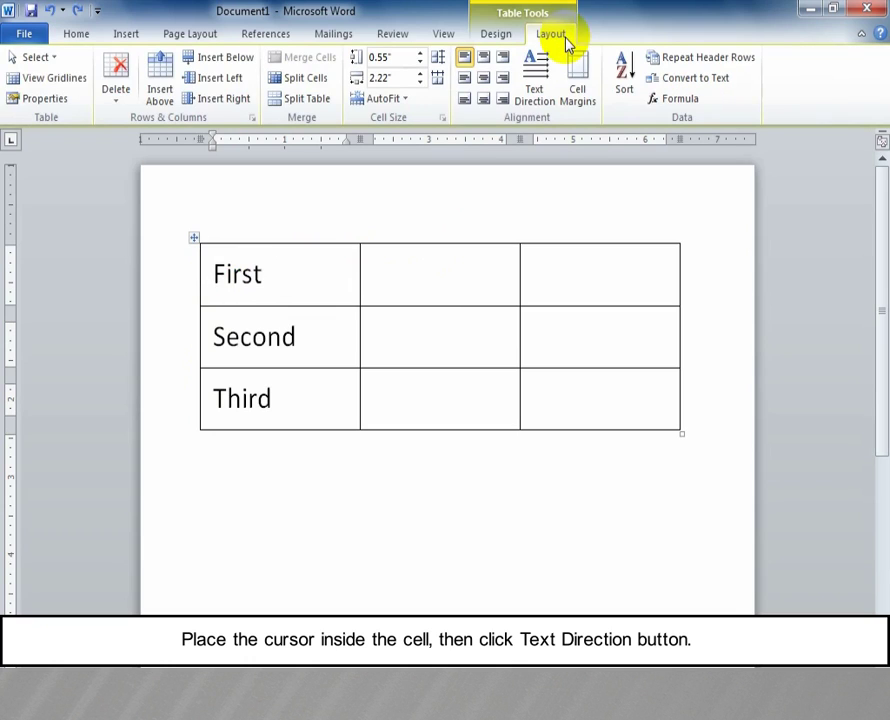
pyautogui.click(539, 103)
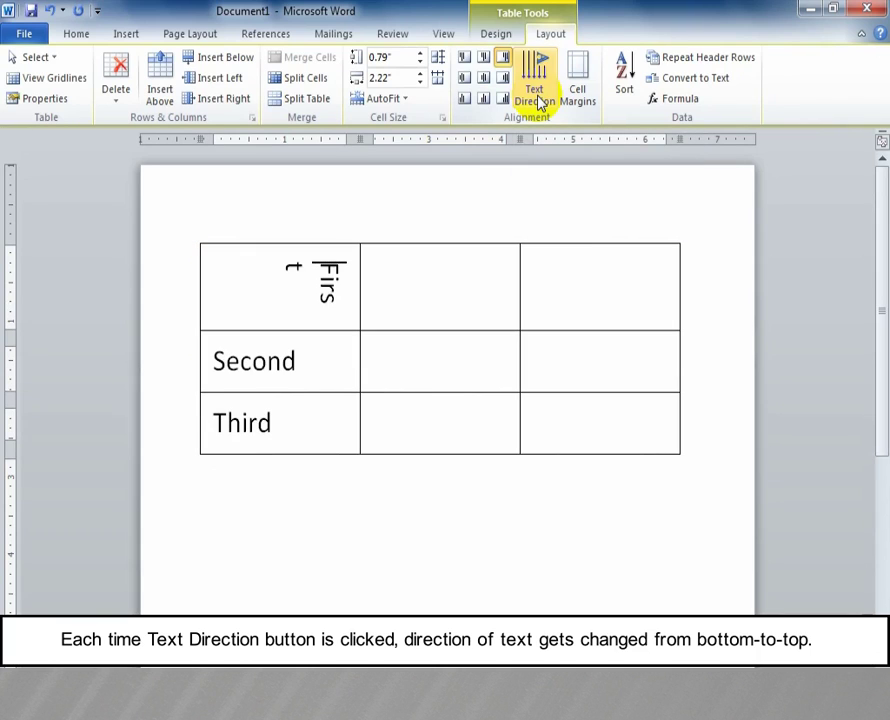
pyautogui.click(540, 104)
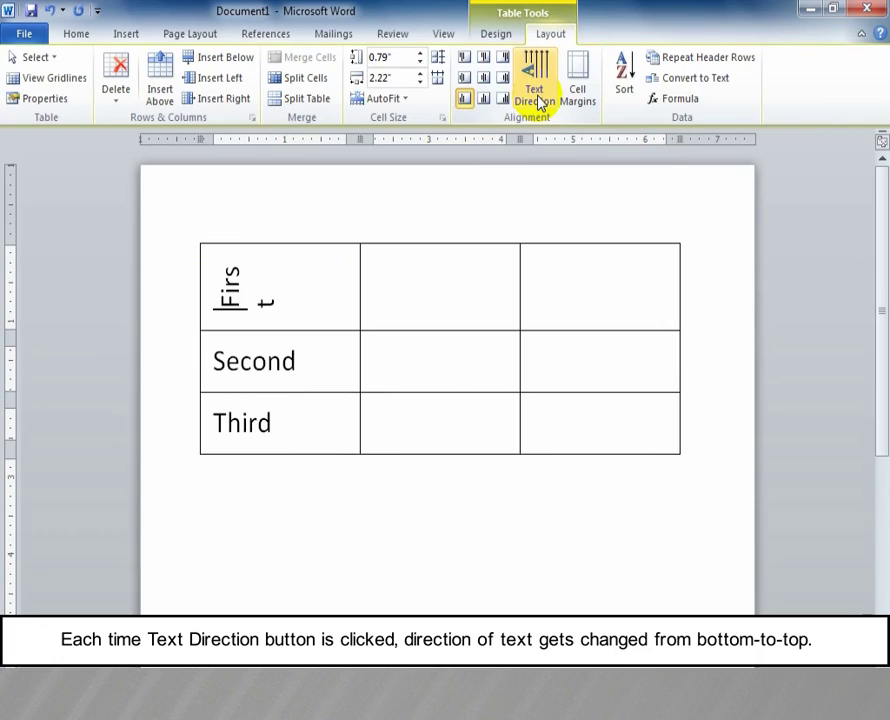
pyautogui.click(540, 103)
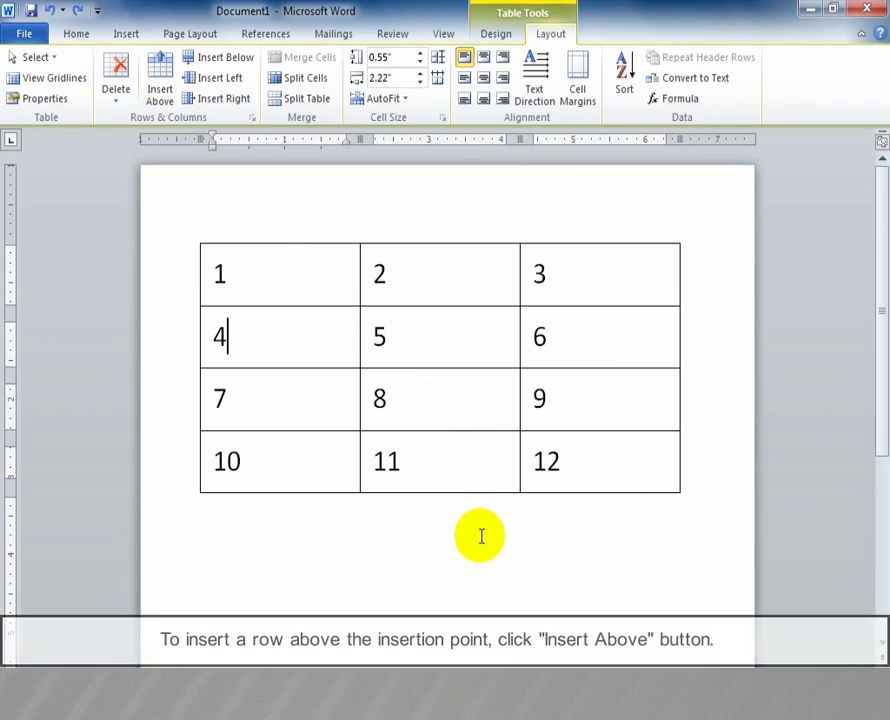
# Insert one empty row above and one below the row containing 1, 2 and 3.
pyautogui.click(262, 279)
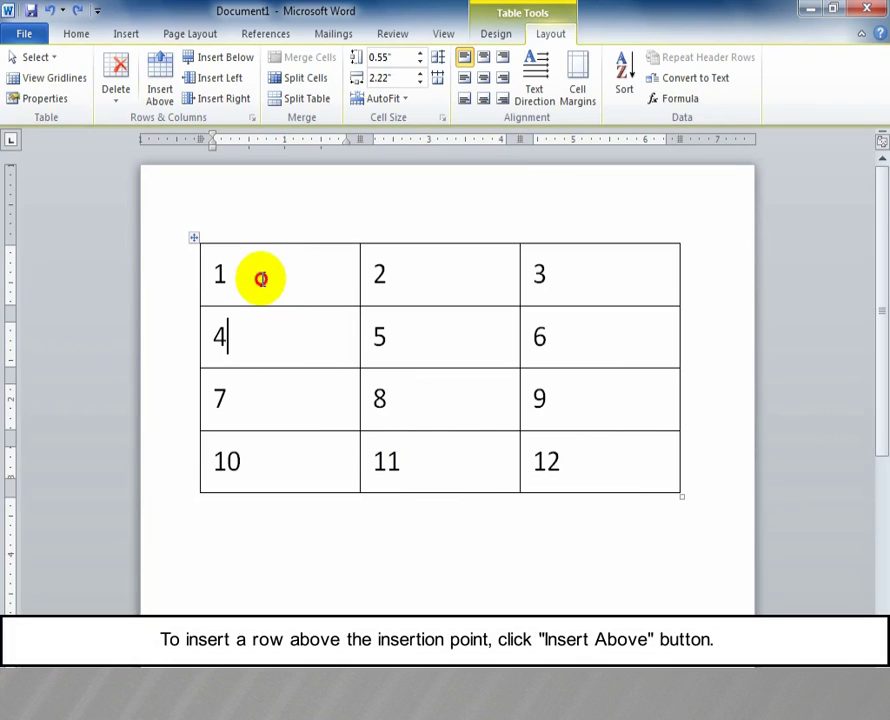
pyautogui.click(163, 85)
pyautogui.click(243, 339)
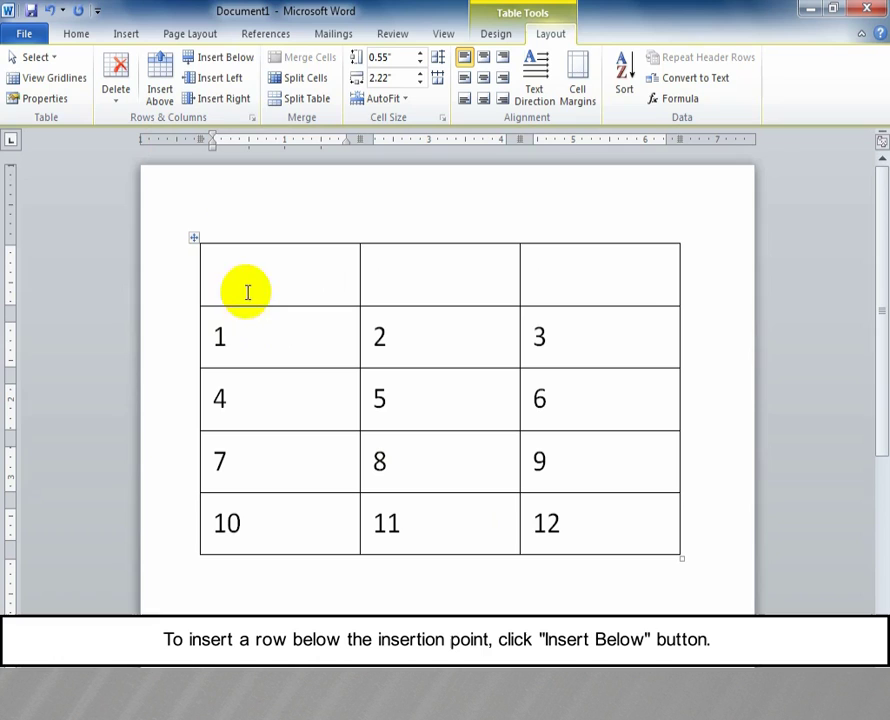
pyautogui.click(251, 66)
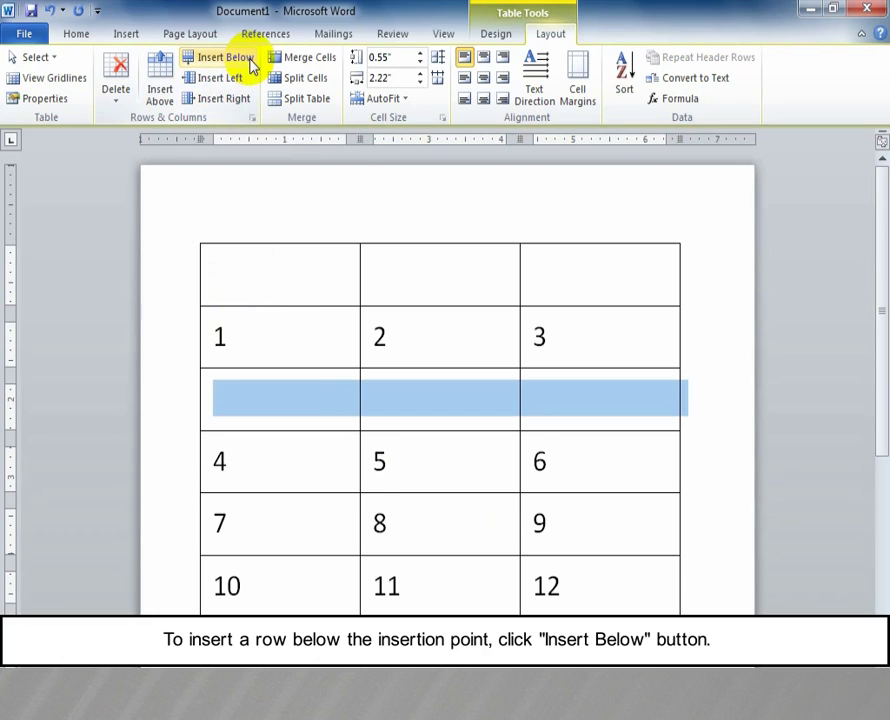
# Insert one empty column to the left and one to the right of the column containing 5.
pyautogui.click(375, 465)
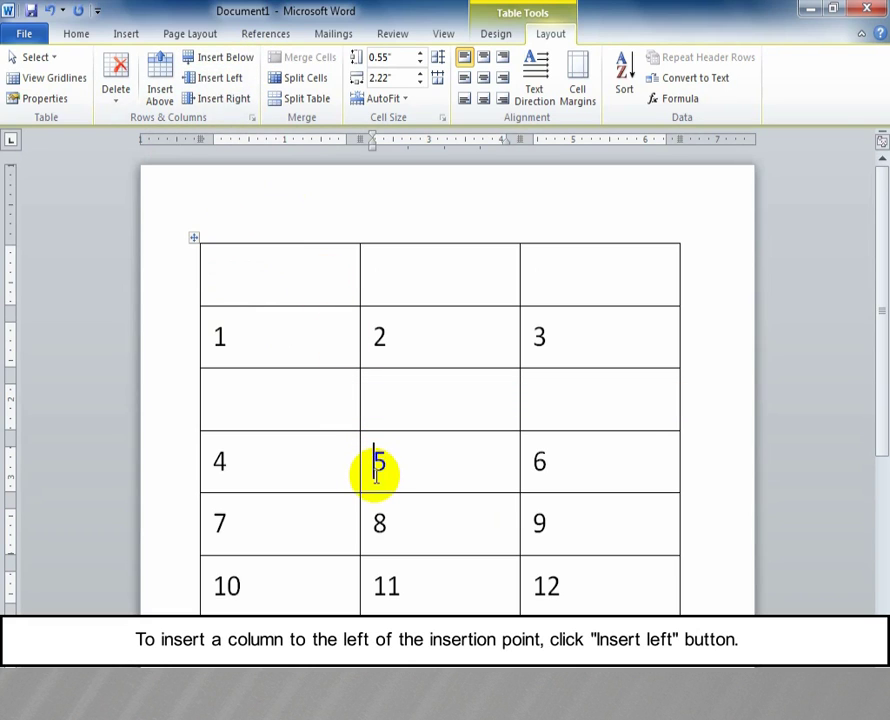
pyautogui.click(239, 79)
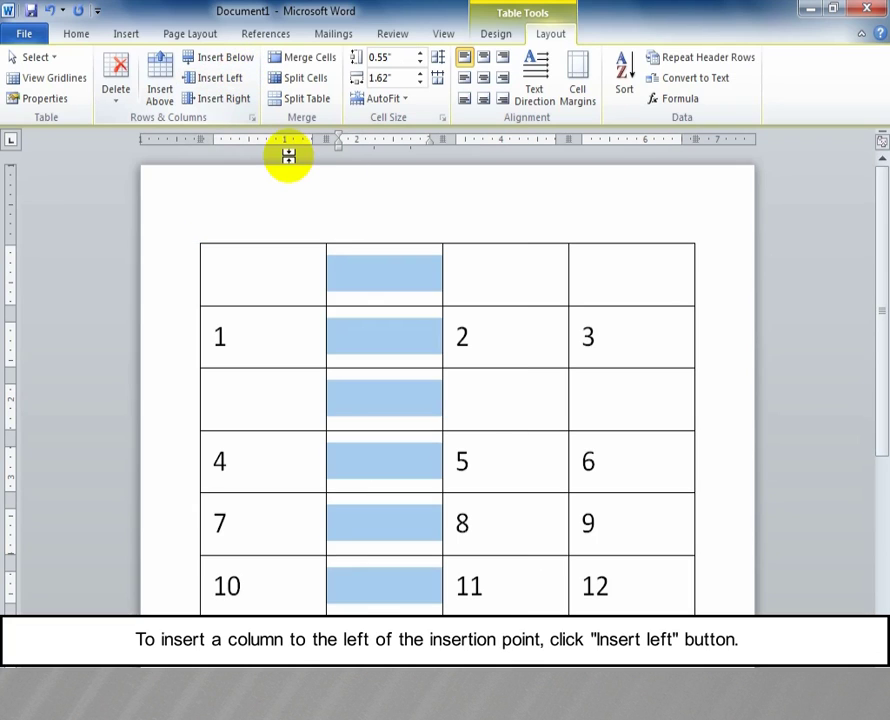
pyautogui.click(468, 460)
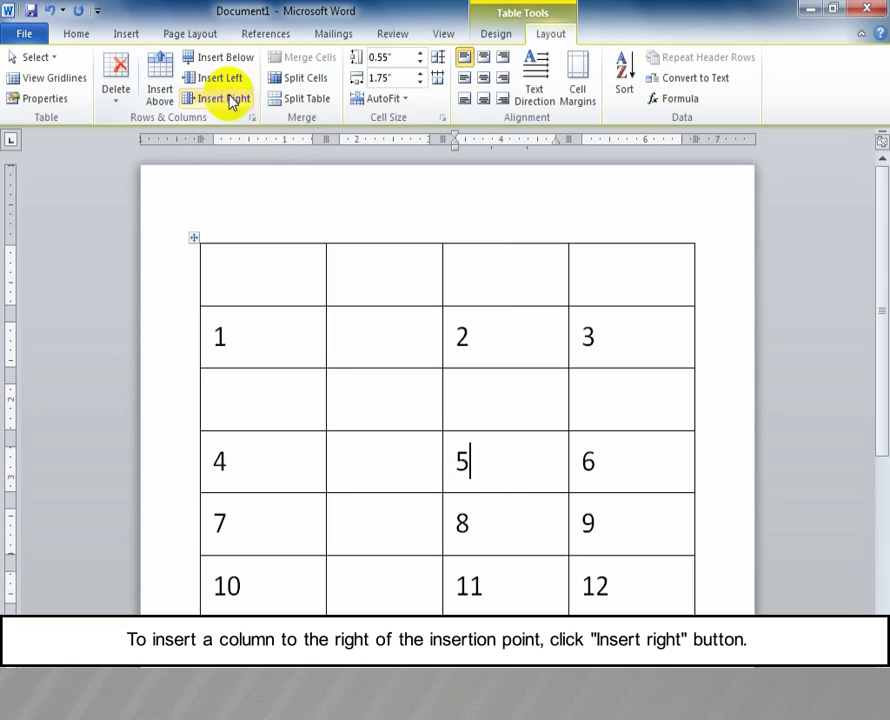
pyautogui.click(244, 100)
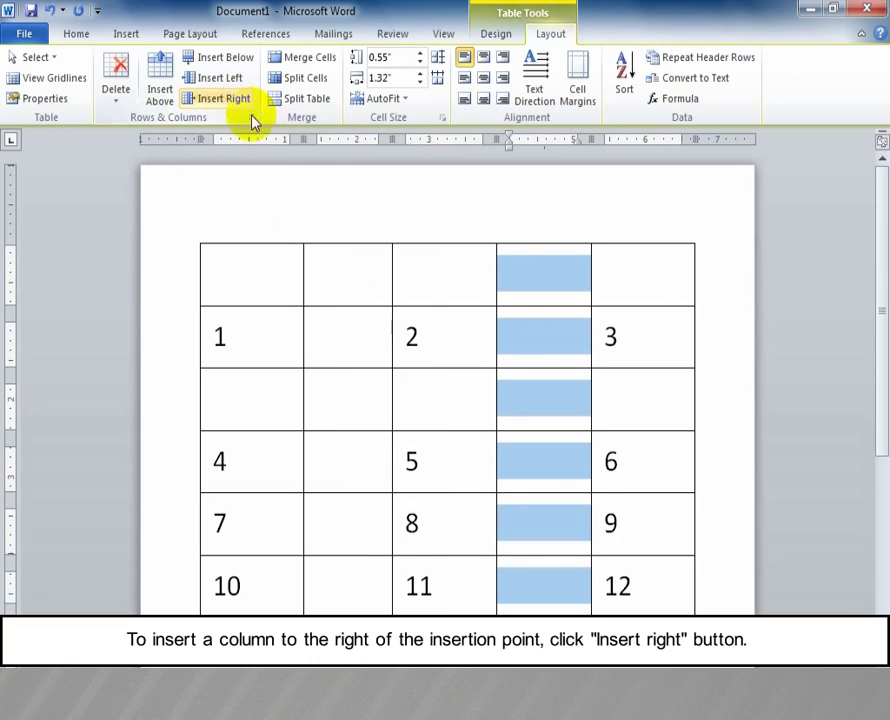
# Insert a cell at the second cell of the empty first row, using the Shift cells right option of Insert Cells.
pyautogui.click(320, 277)
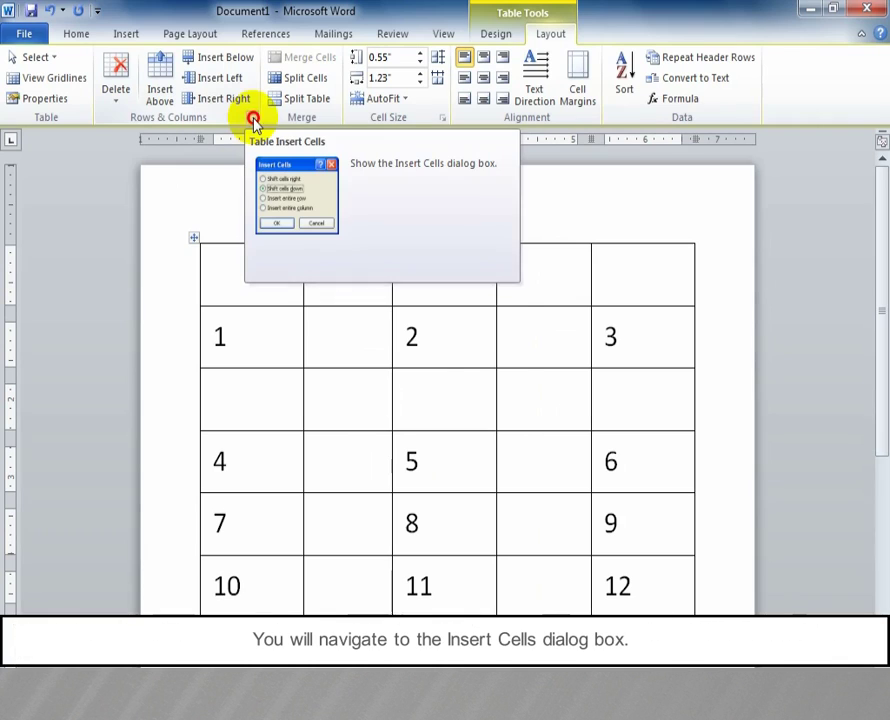
pyautogui.click(253, 119)
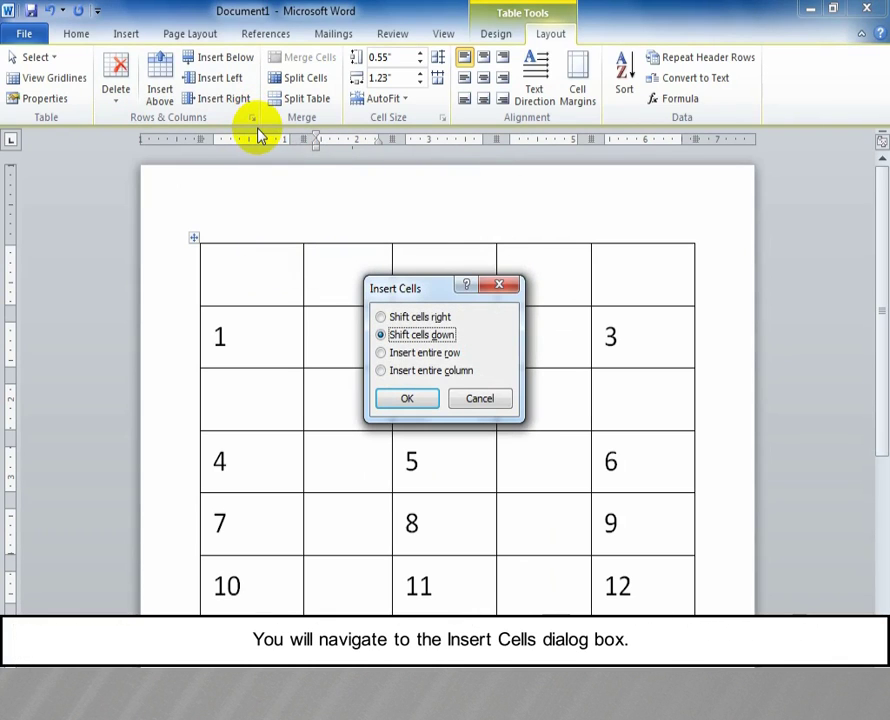
pyautogui.click(381, 318)
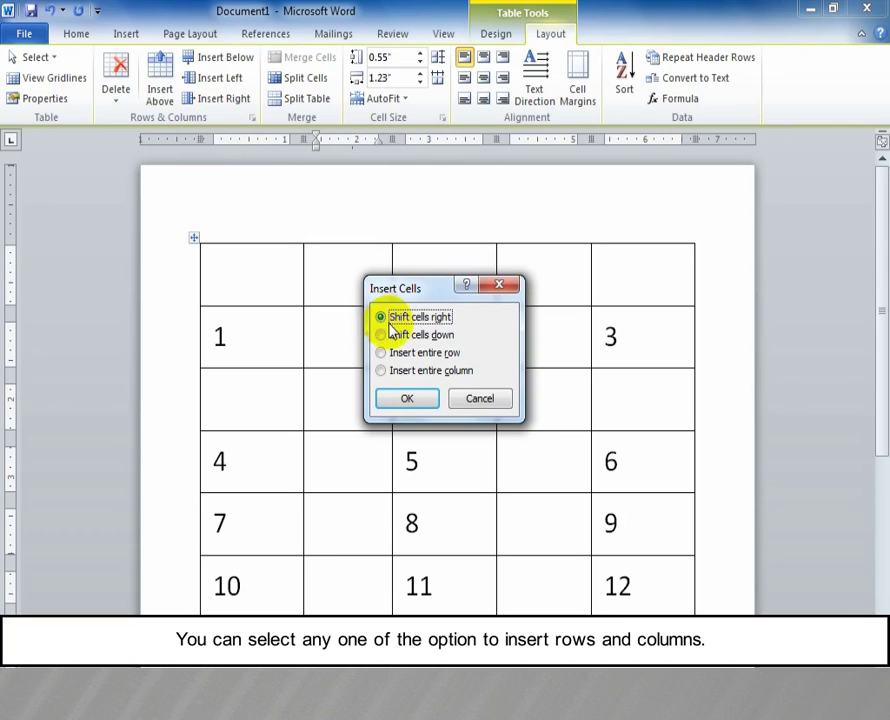
pyautogui.click(418, 399)
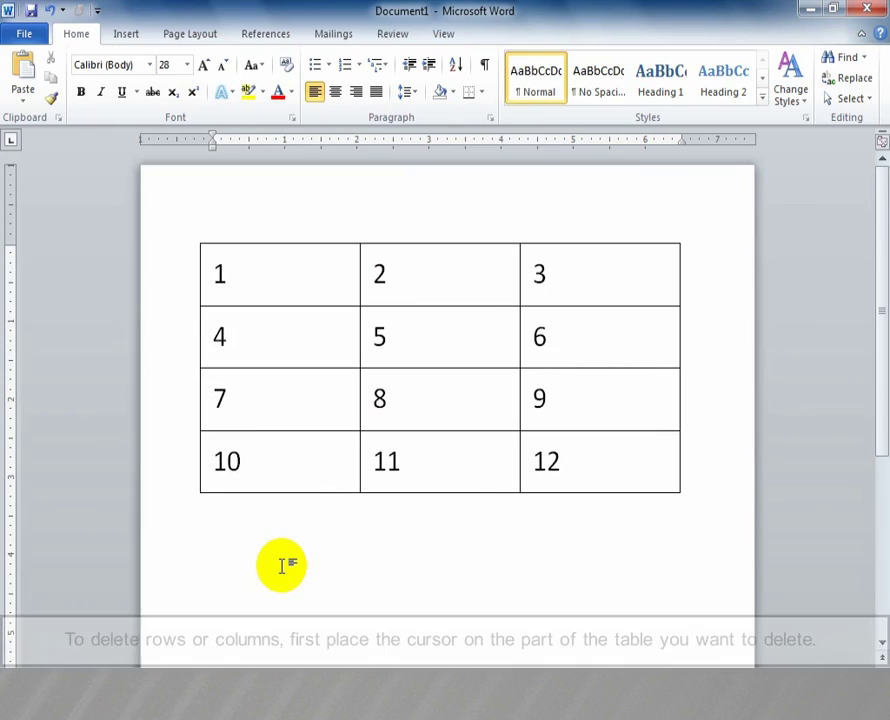
# Delete the middle column, which contains the cell with 2, from the numbered table.
pyautogui.click(414, 283)
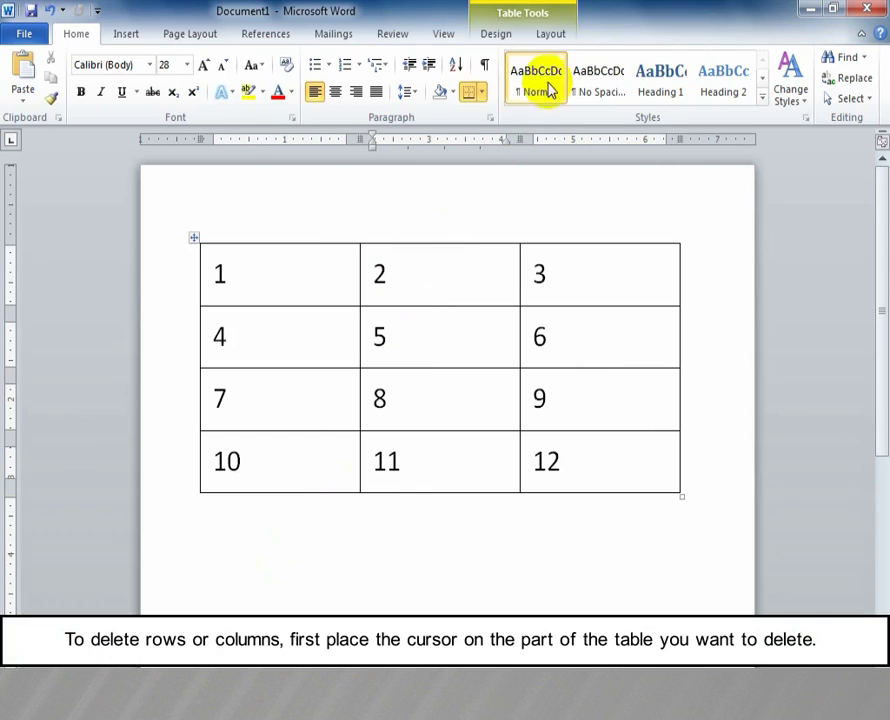
pyautogui.click(551, 34)
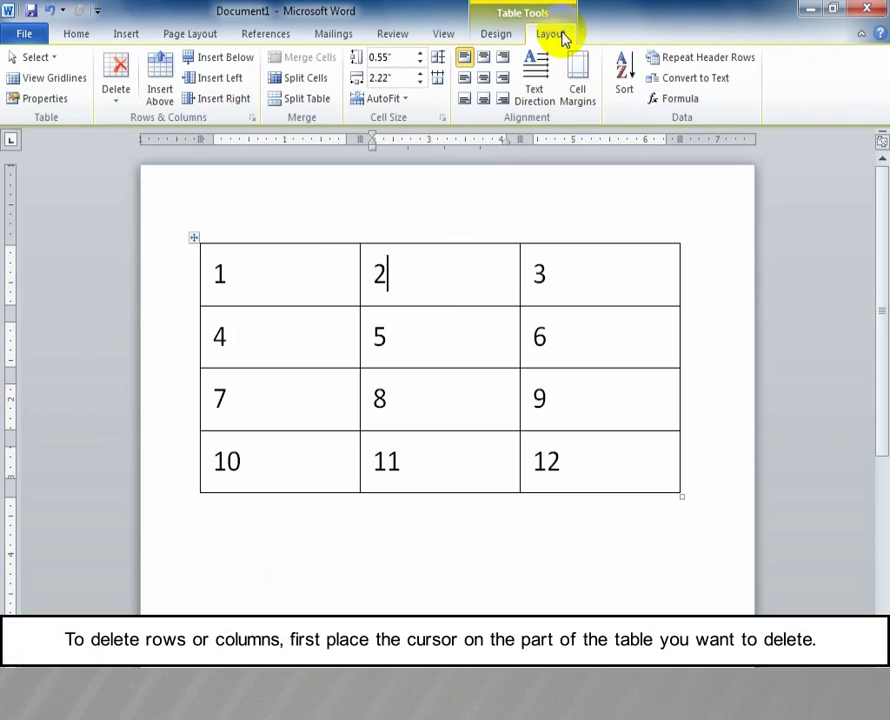
pyautogui.click(117, 88)
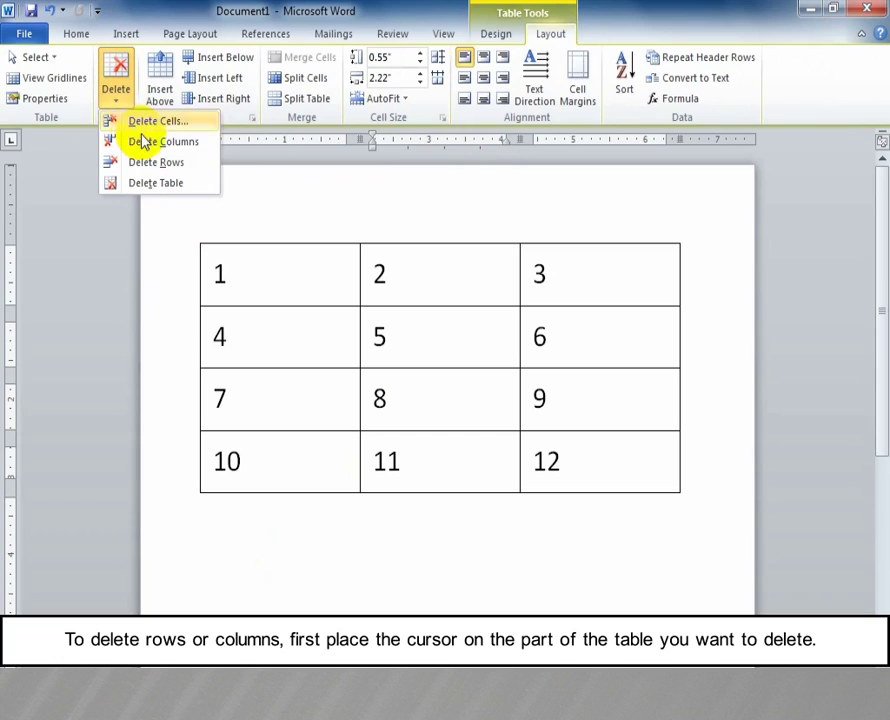
pyautogui.click(213, 150)
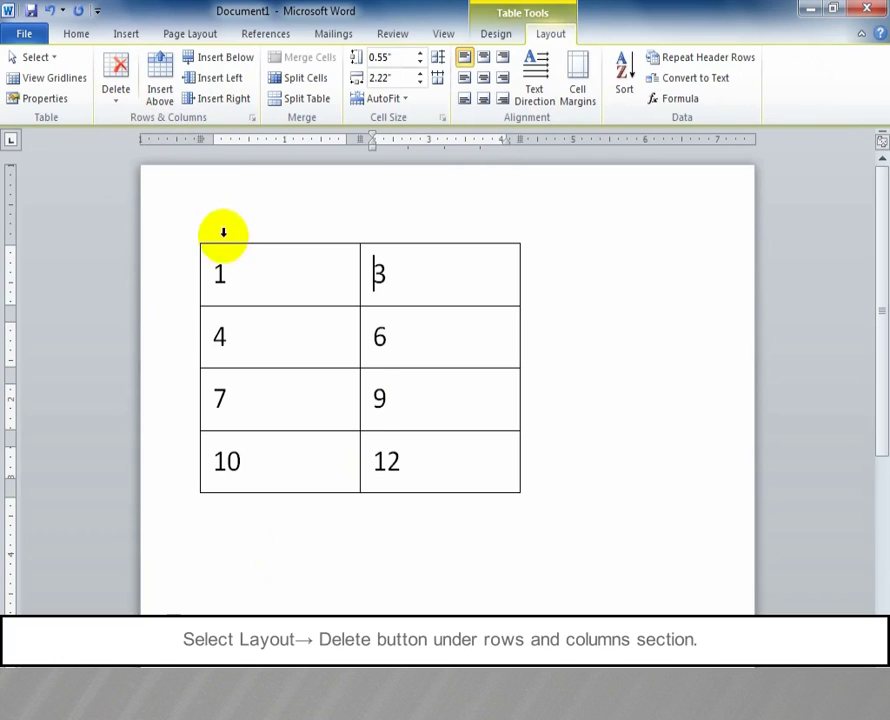
# Delete the row containing 7 and 9, and delete the entire remaining table.
pyautogui.click(247, 399)
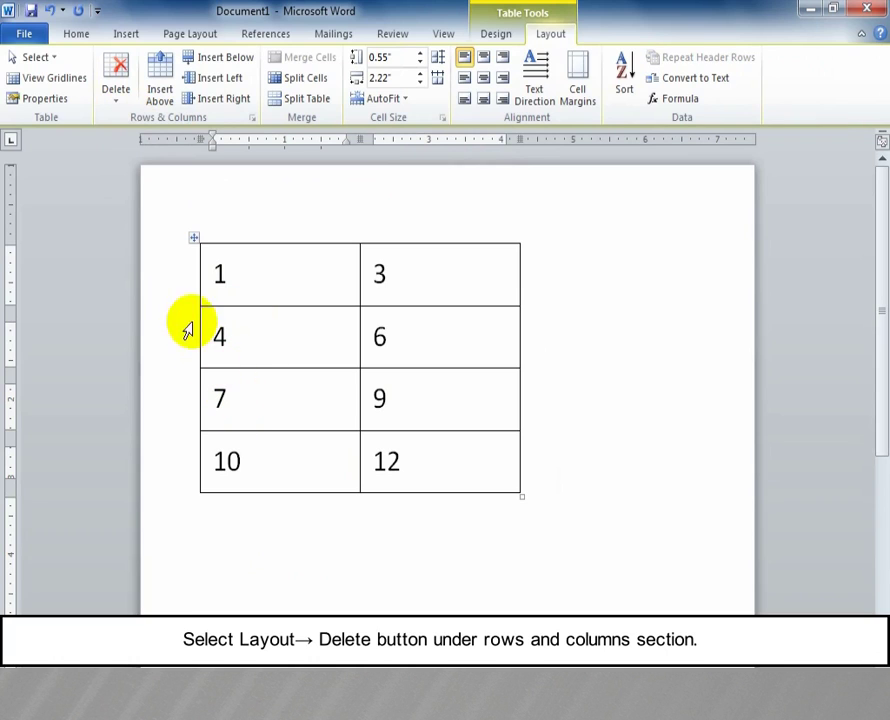
pyautogui.click(118, 90)
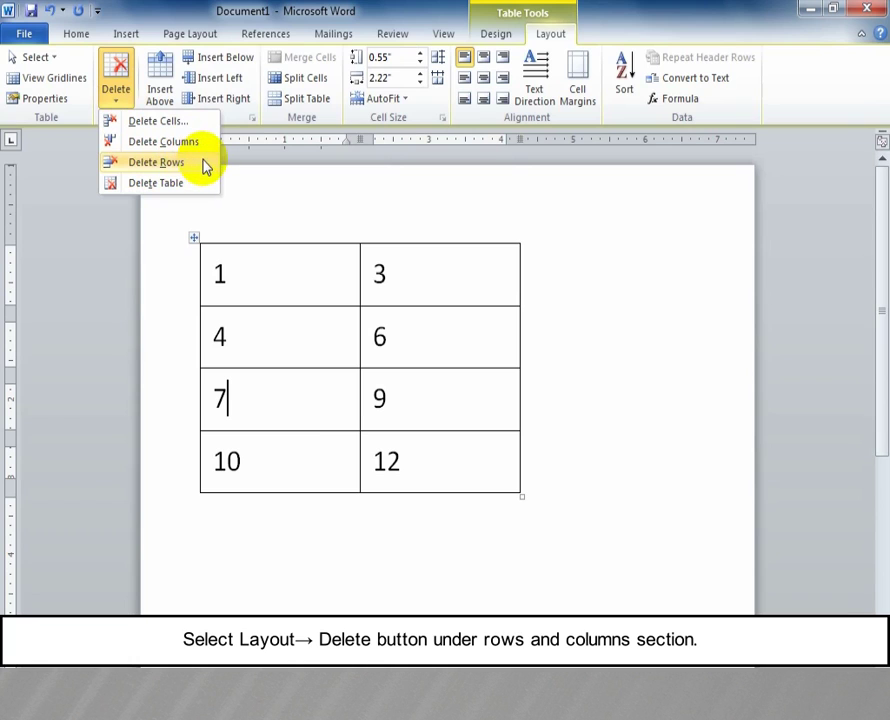
pyautogui.click(160, 162)
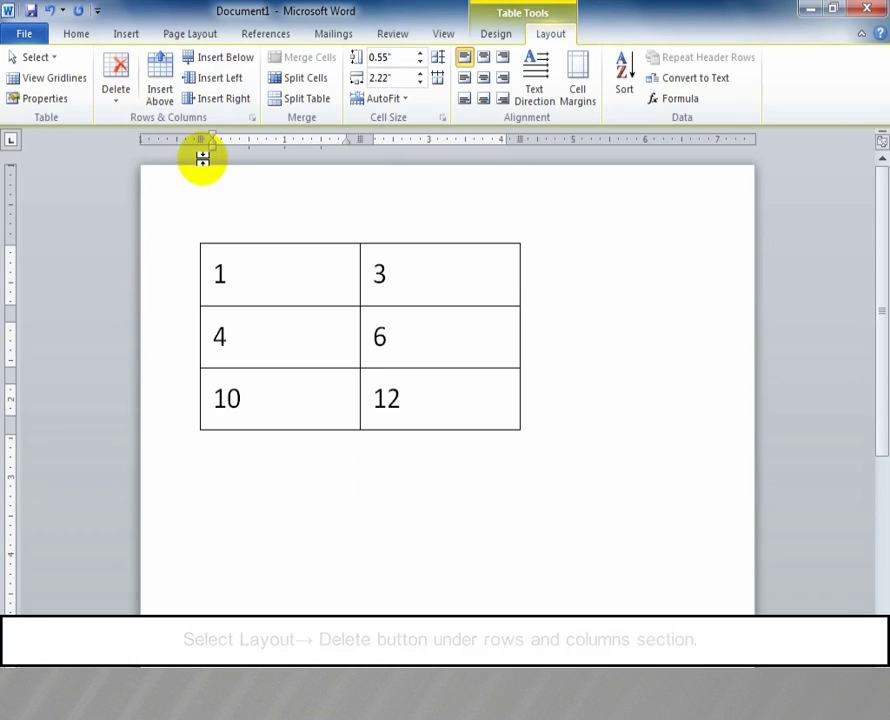
pyautogui.click(118, 90)
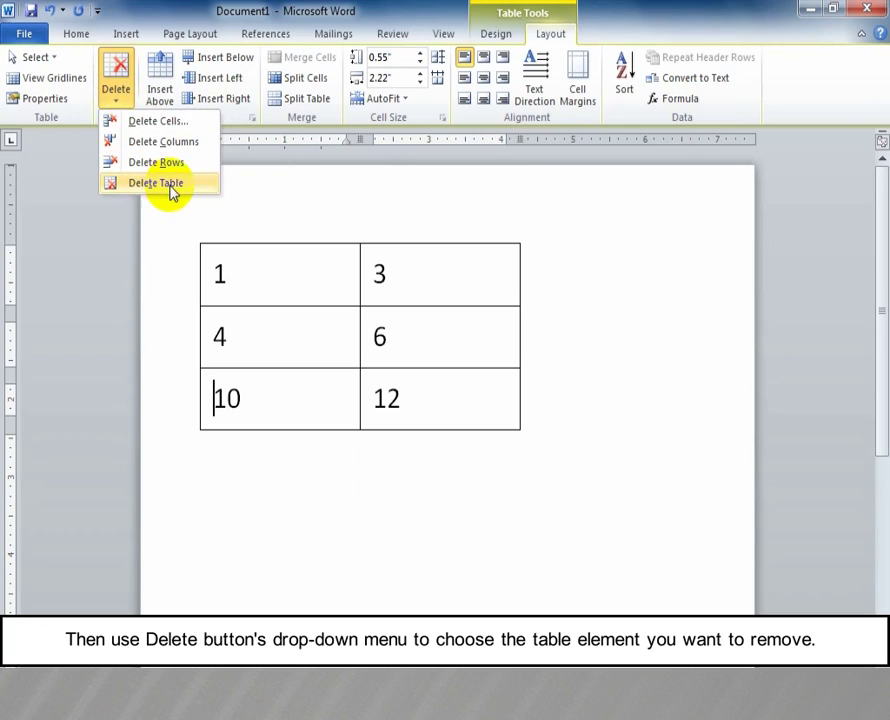
pyautogui.click(211, 190)
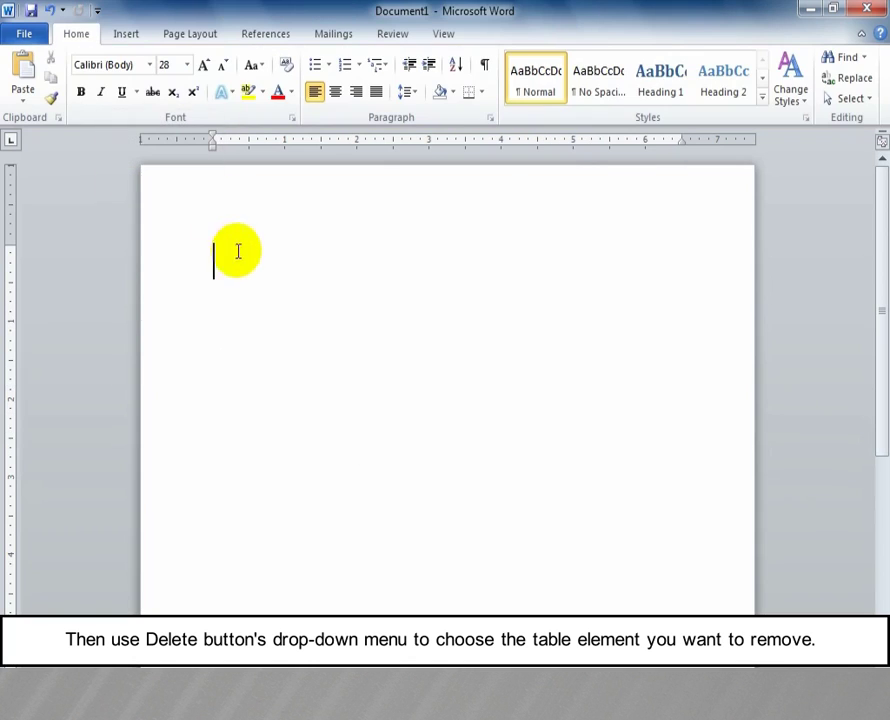